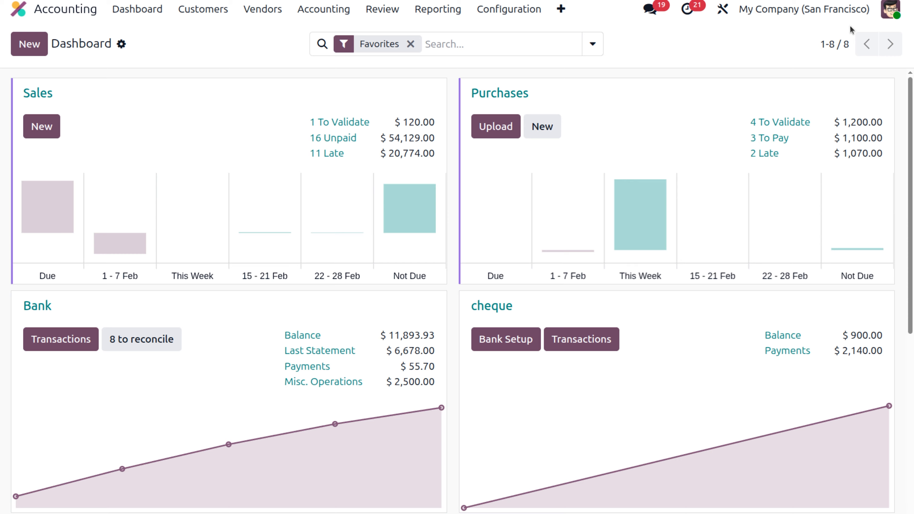
Open the PDC payables account from the chart of accounts to check its type and reconciliation setting.
{"action": "left_click", "coordinate": [504, 16]}
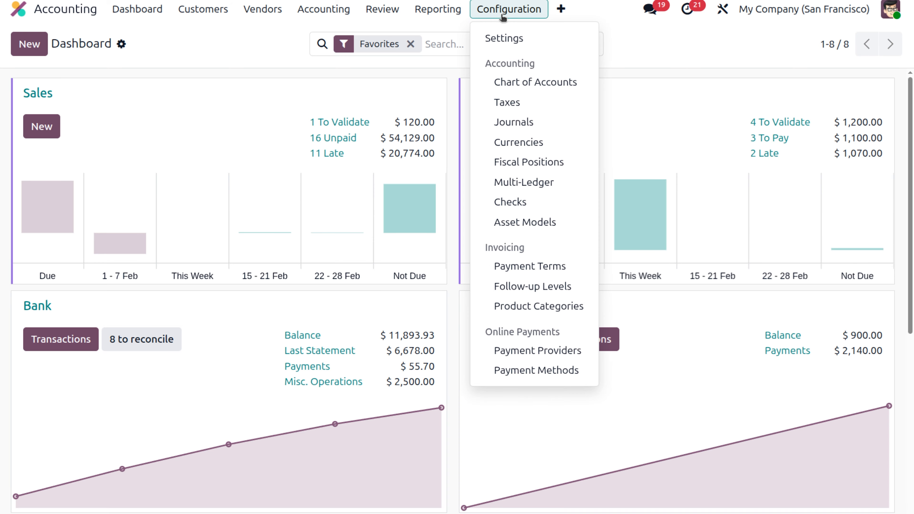
{"action": "left_click", "coordinate": [536, 84]}
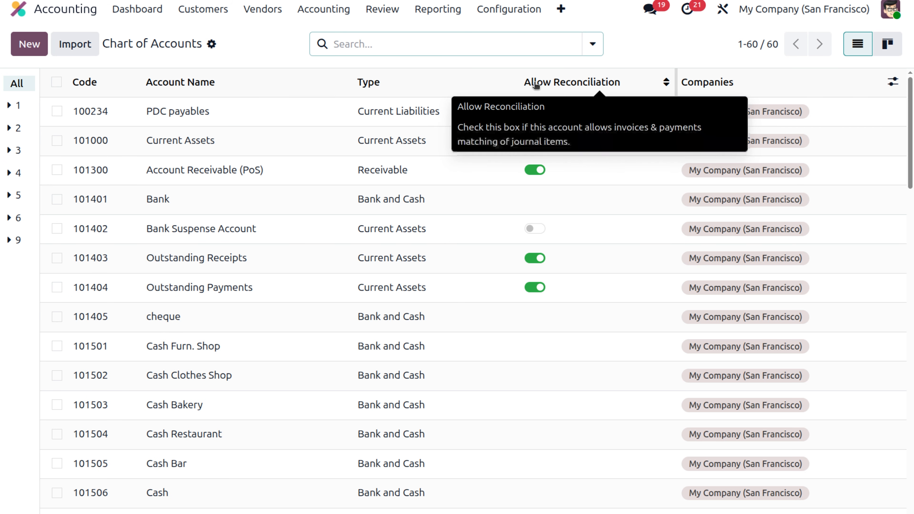
{"action": "left_click", "coordinate": [235, 116]}
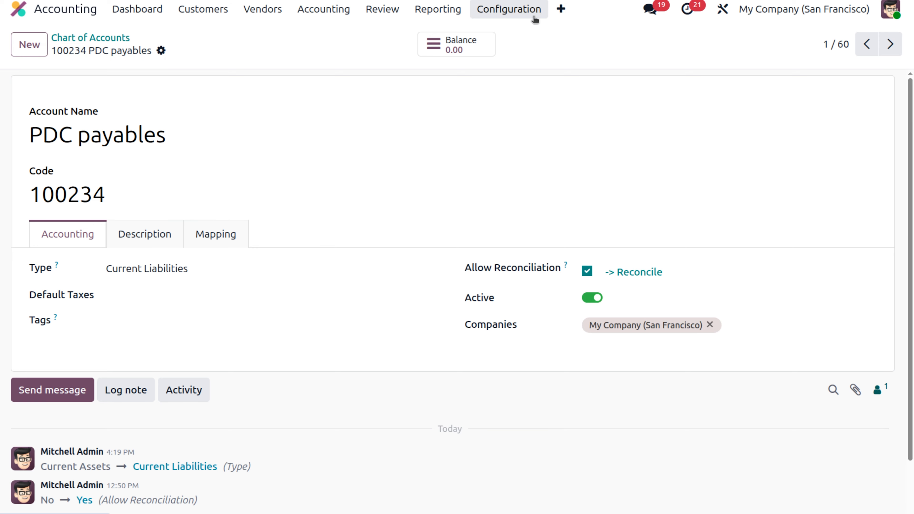
Open the cheque journal from the journals list and select Bank as its type.
{"action": "left_click", "coordinate": [510, 11]}
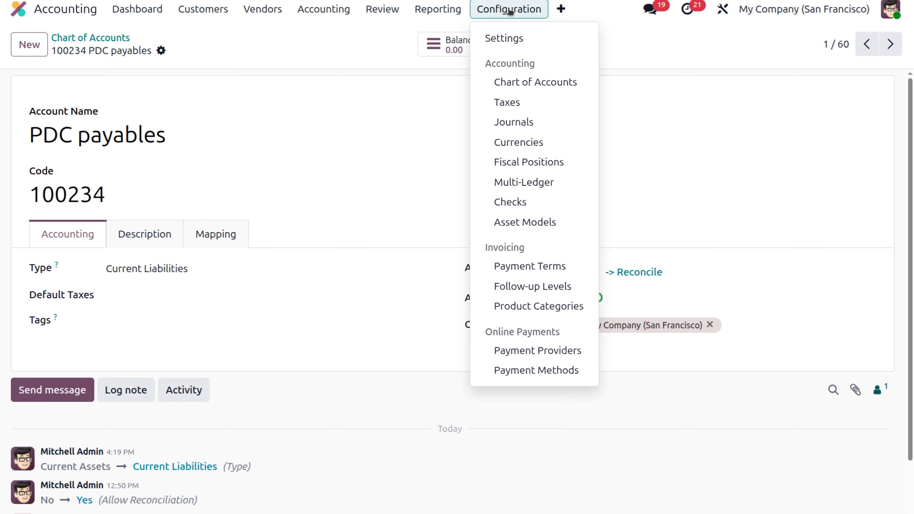
{"action": "left_click", "coordinate": [544, 130]}
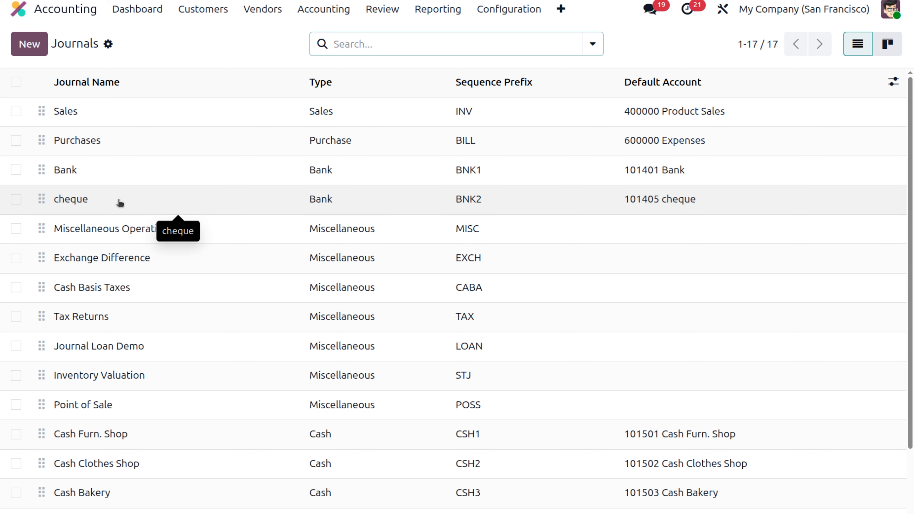
{"action": "left_click", "coordinate": [120, 202]}
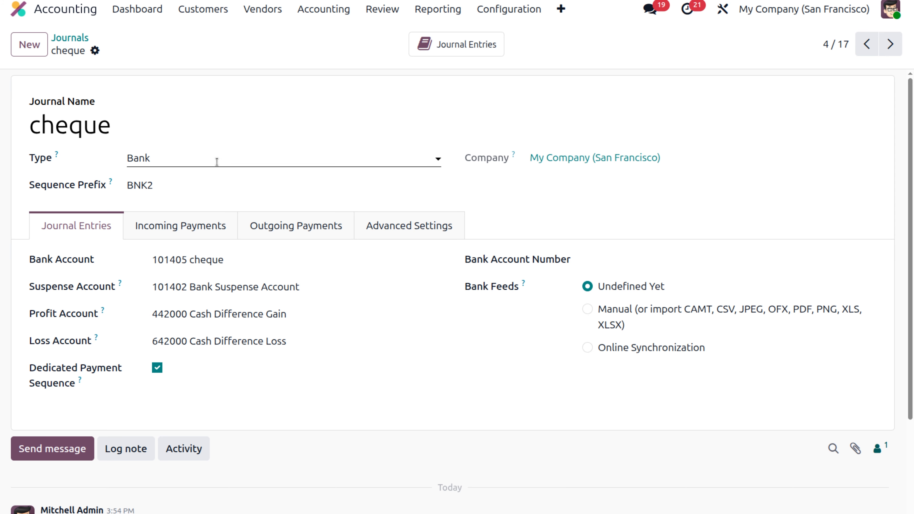
{"action": "left_click", "coordinate": [214, 162]}
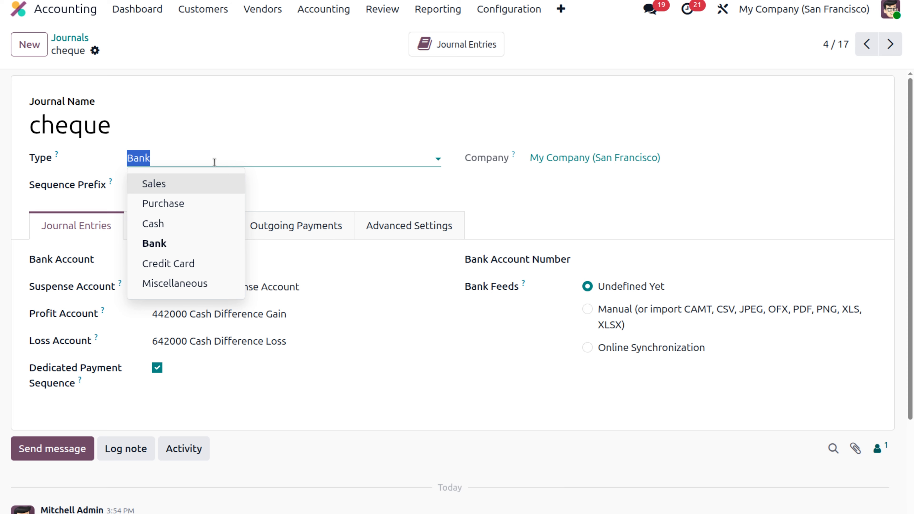
{"action": "left_click", "coordinate": [173, 242]}
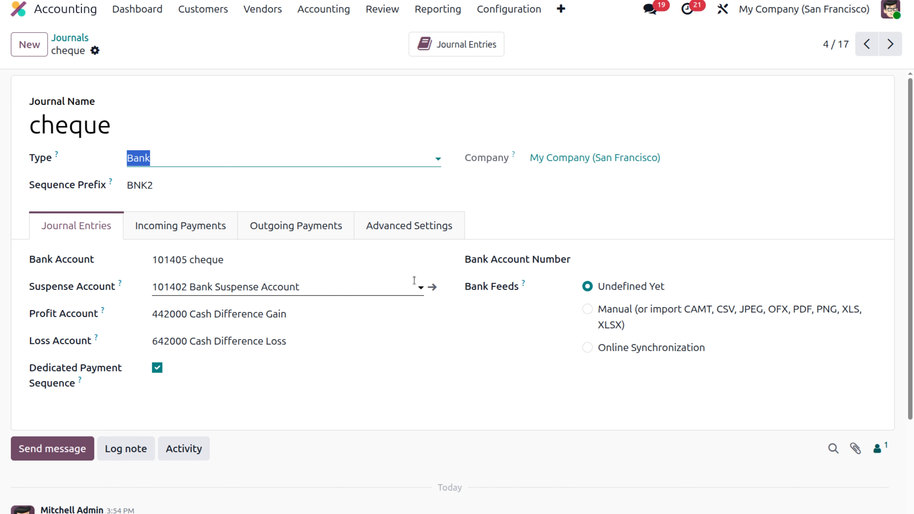
Examine the cheque journal's linked bank, suspense, profit and loss accounts one by one.
{"action": "left_click", "coordinate": [433, 260]}
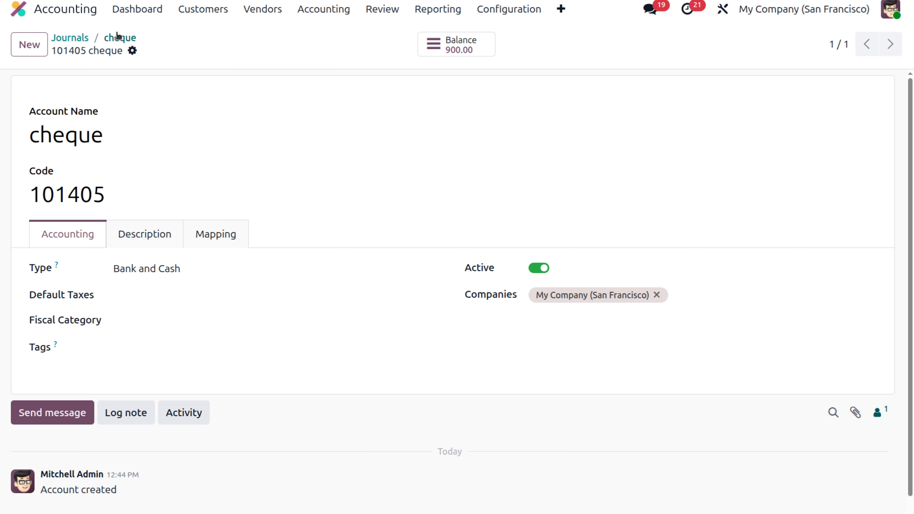
{"action": "left_click", "coordinate": [114, 39]}
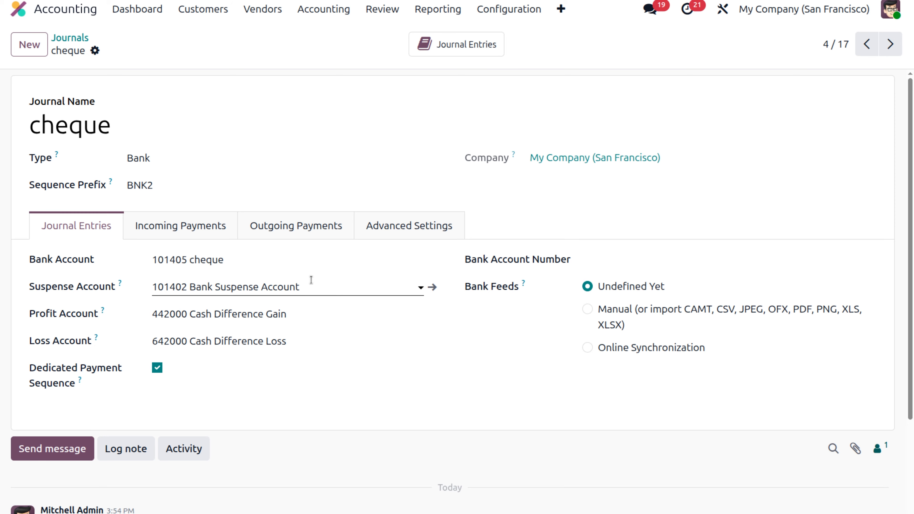
{"action": "left_click", "coordinate": [433, 287]}
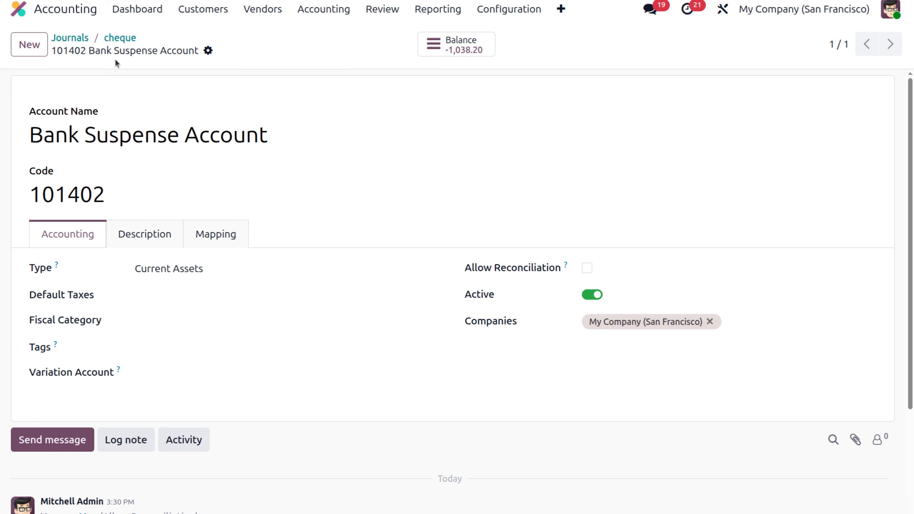
{"action": "left_click", "coordinate": [122, 37]}
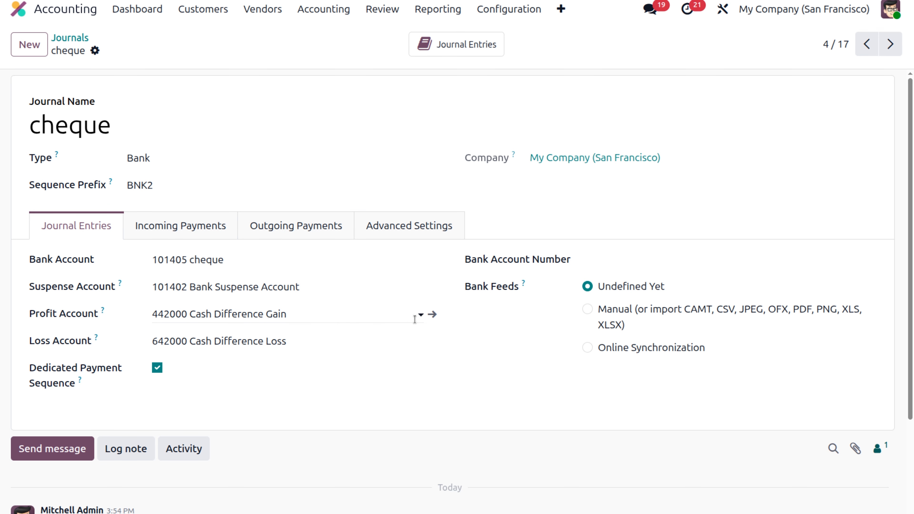
{"action": "left_click", "coordinate": [432, 314]}
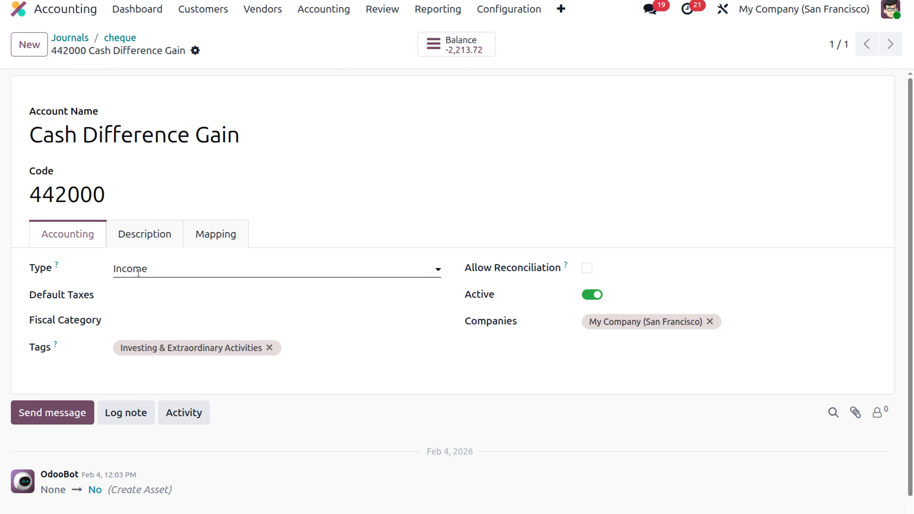
{"action": "left_click", "coordinate": [123, 37]}
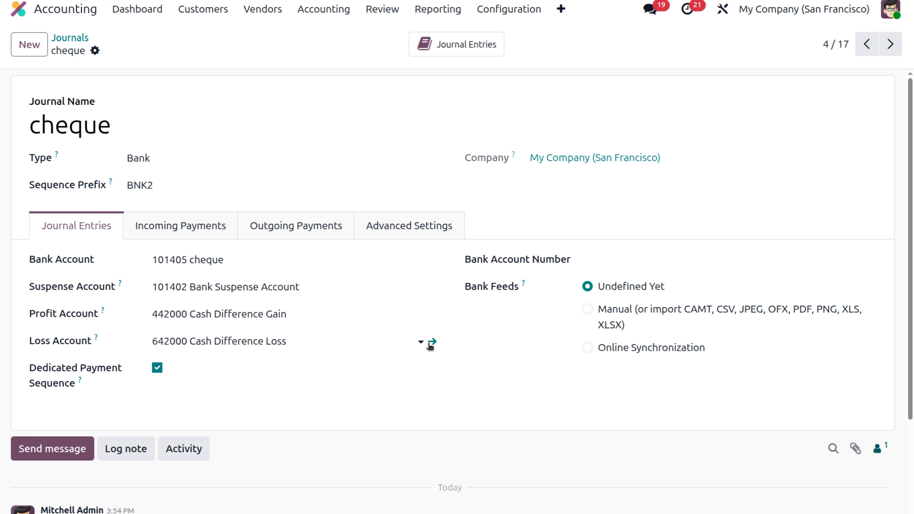
{"action": "left_click", "coordinate": [431, 344]}
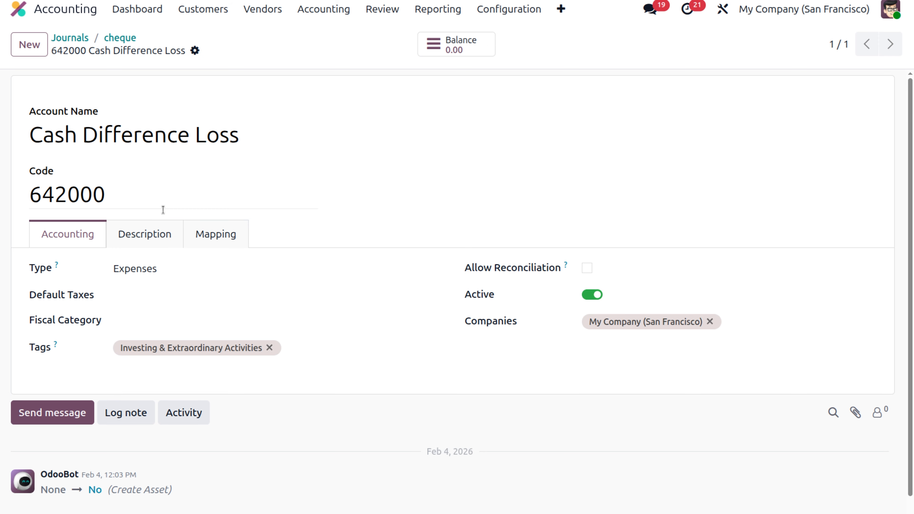
{"action": "left_click", "coordinate": [120, 39]}
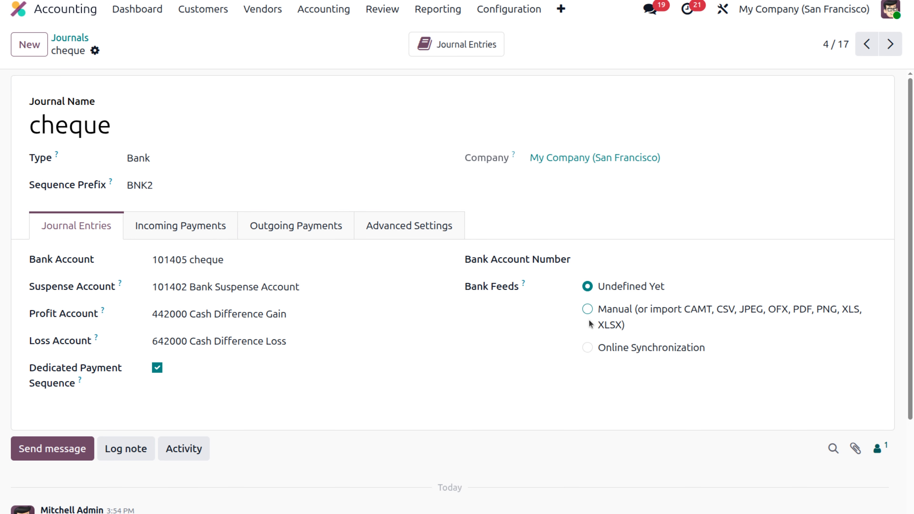
Review the cheque journal's incoming and outgoing payment methods and inspect the PDC payables account on the outgoing Manual Payment line.
{"action": "left_click", "coordinate": [304, 238]}
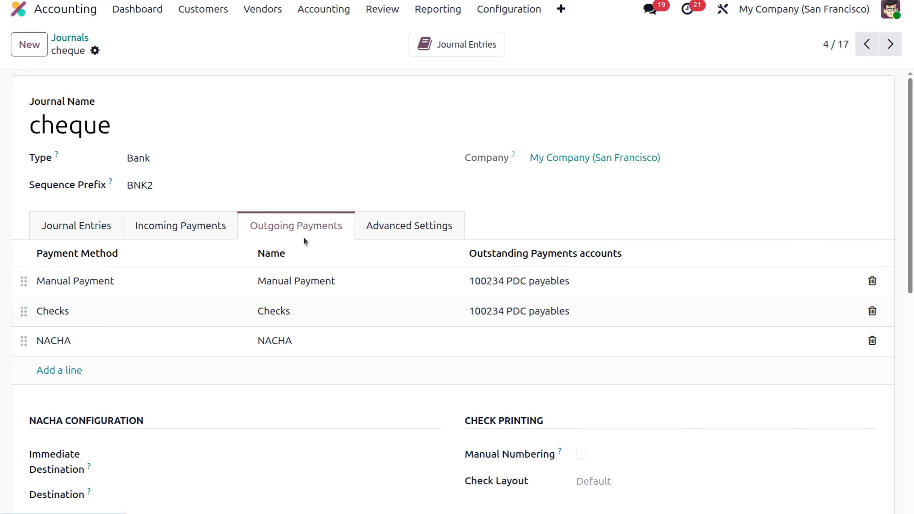
{"action": "left_click", "coordinate": [175, 231]}
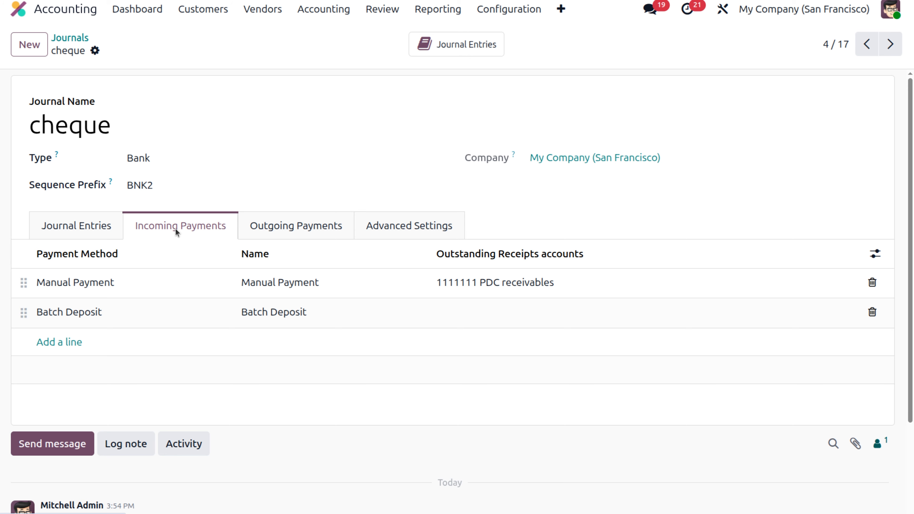
{"action": "left_click", "coordinate": [317, 230]}
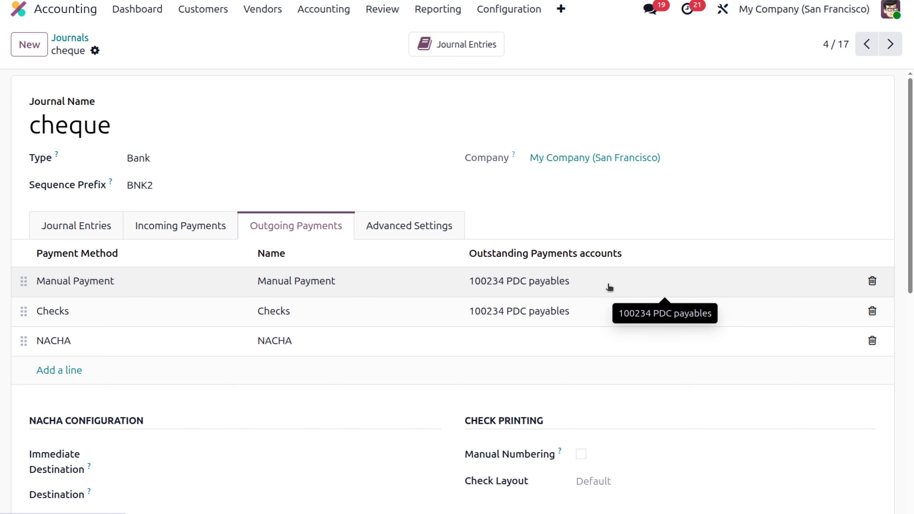
{"action": "left_click", "coordinate": [569, 287]}
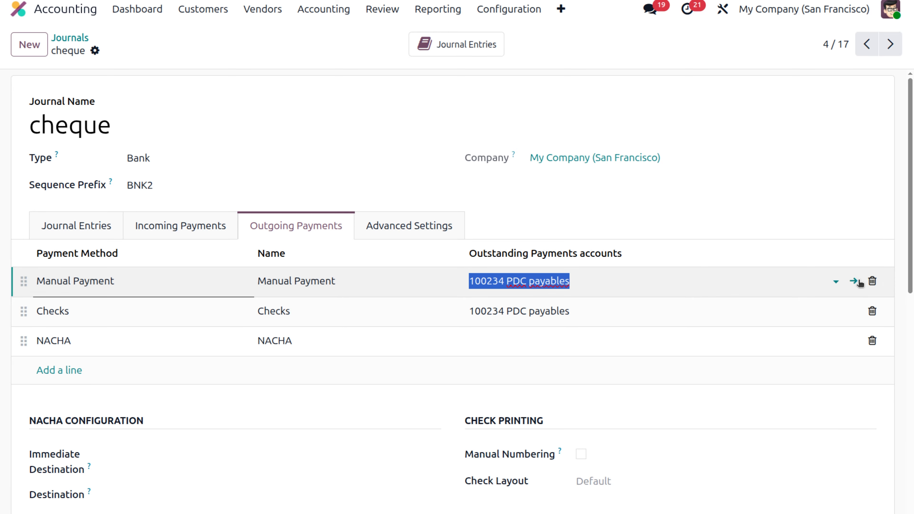
{"action": "left_click", "coordinate": [854, 281]}
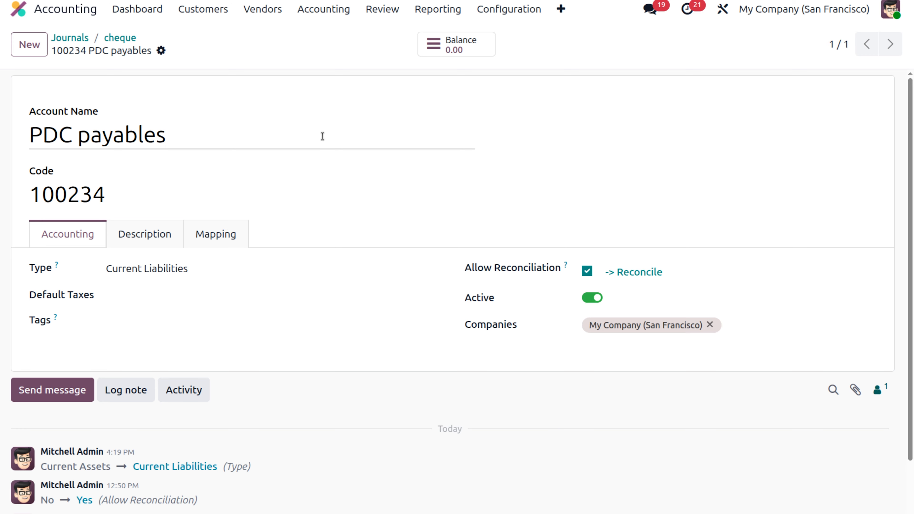
{"action": "left_click", "coordinate": [124, 37]}
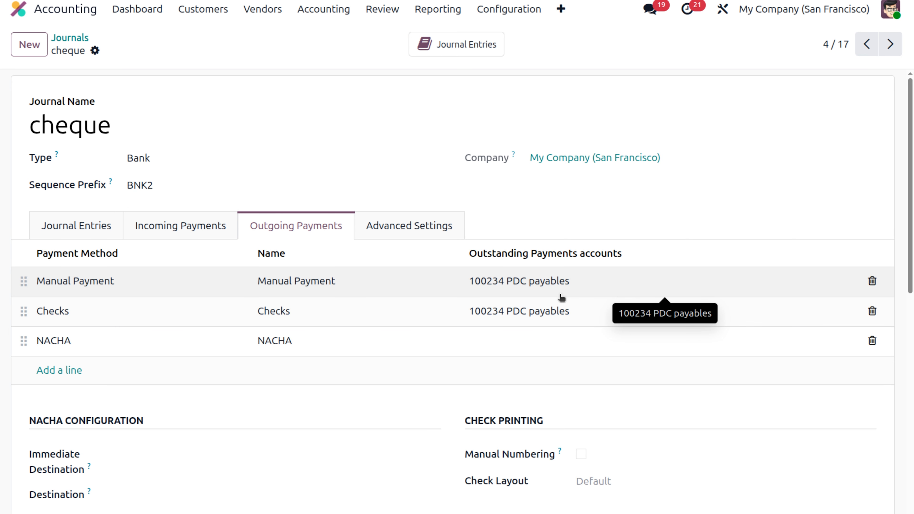
Create a new vendor bill and fill in the vendor's name.
{"action": "left_click", "coordinate": [264, 9]}
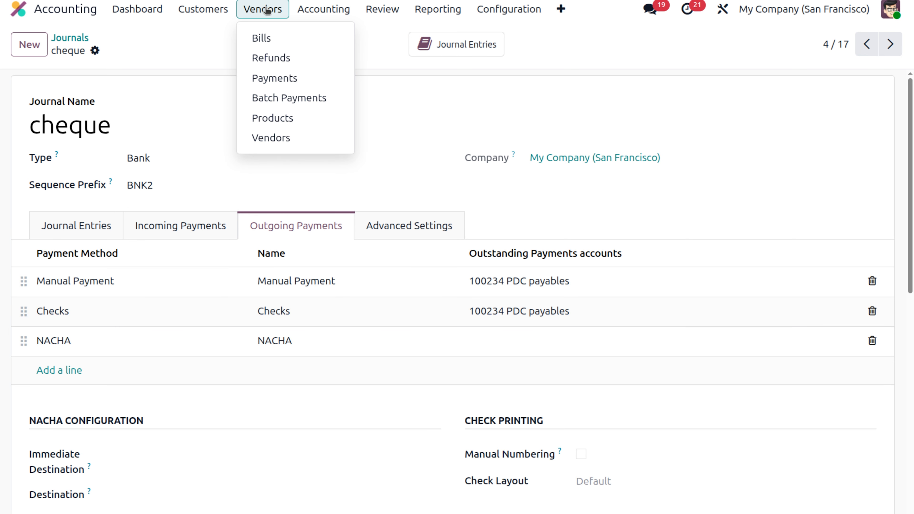
{"action": "left_click", "coordinate": [268, 37]}
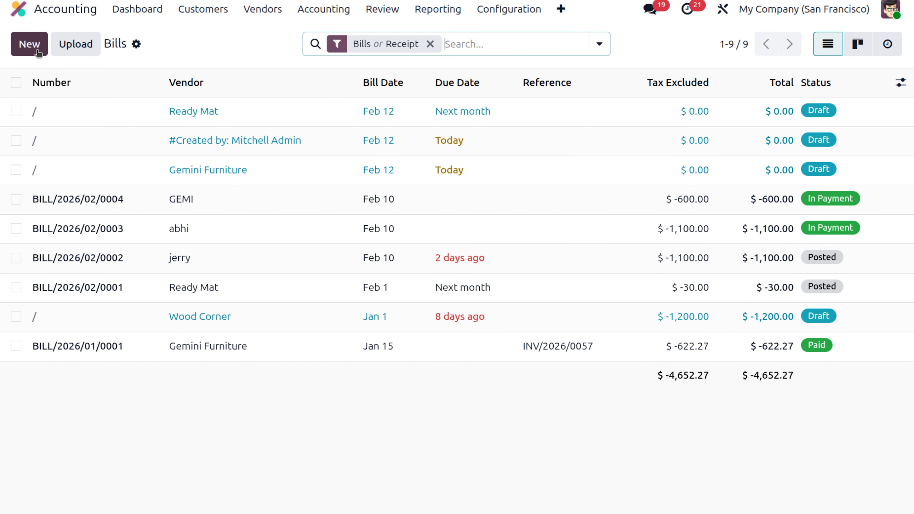
{"action": "left_click", "coordinate": [47, 47]}
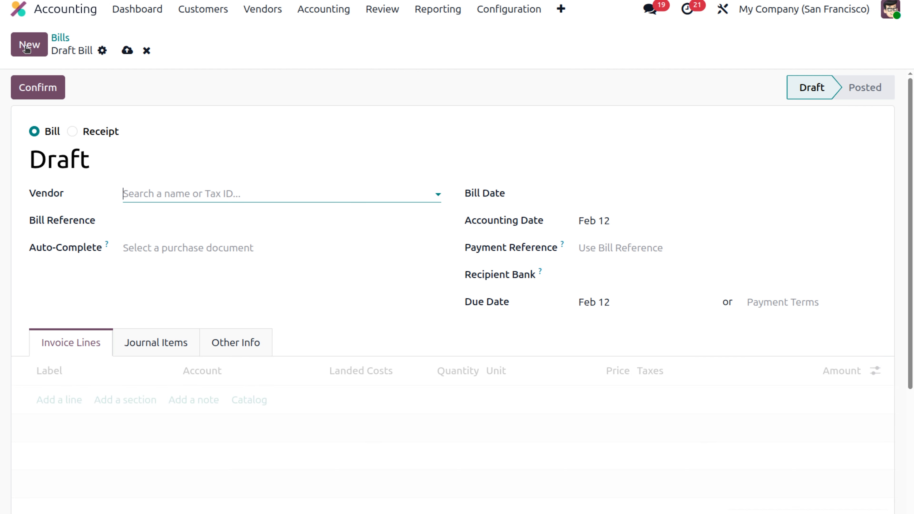
{"action": "left_click", "coordinate": [165, 194]}
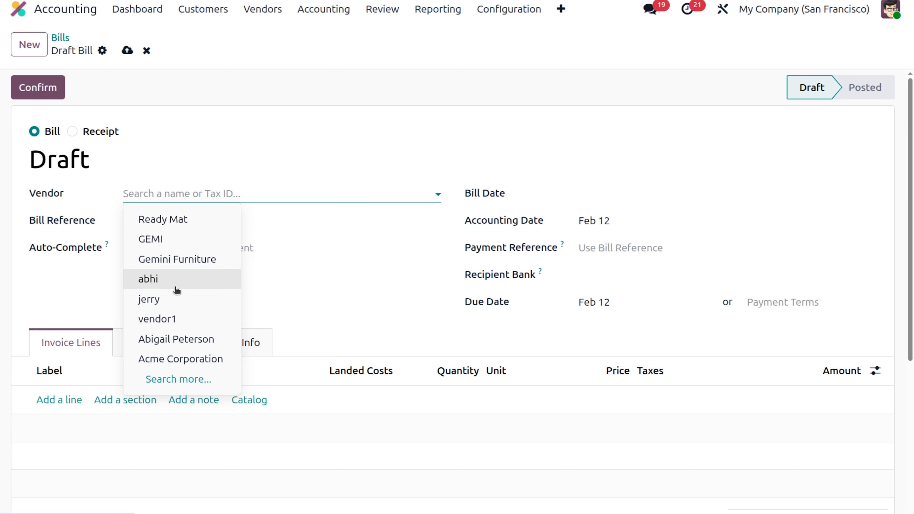
{"action": "left_click", "coordinate": [175, 302]}
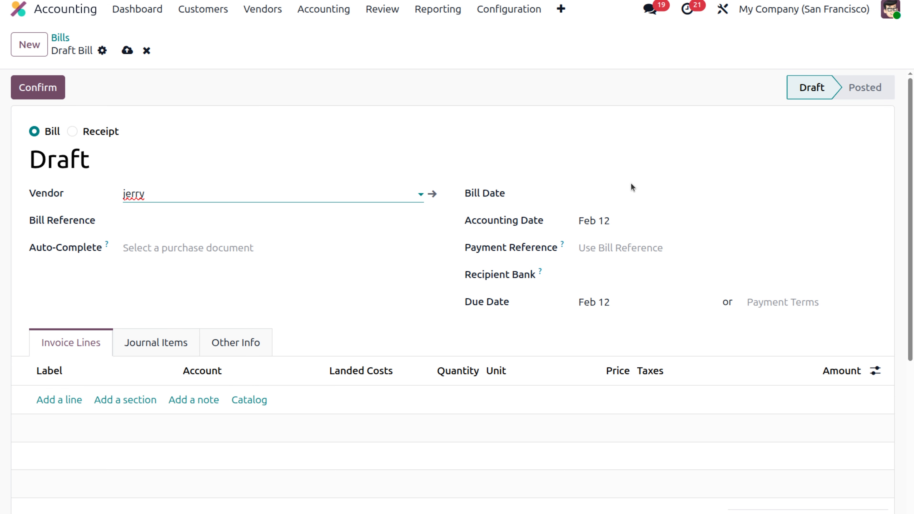
Set the draft bill's date to Feb 12, 2026 and both its accounting date and due date to Feb 20, 2026.
{"action": "left_click", "coordinate": [597, 195]}
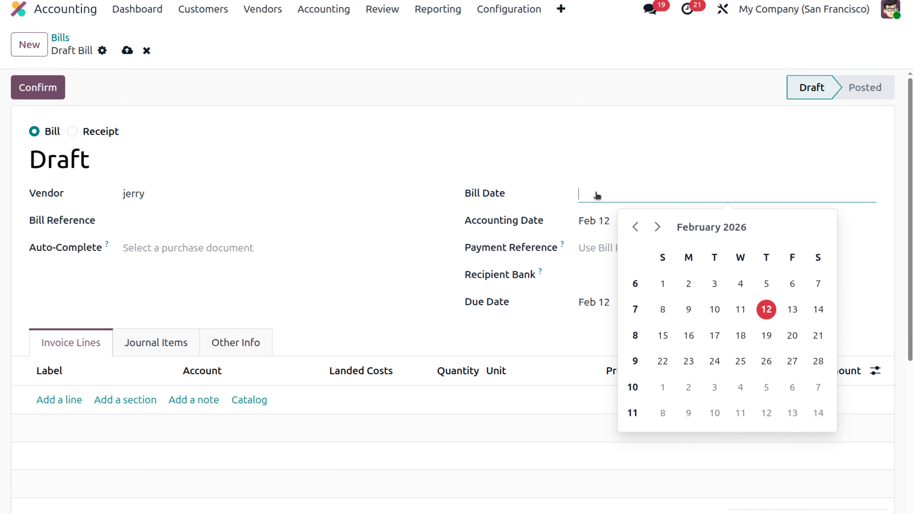
{"action": "left_click", "coordinate": [762, 309]}
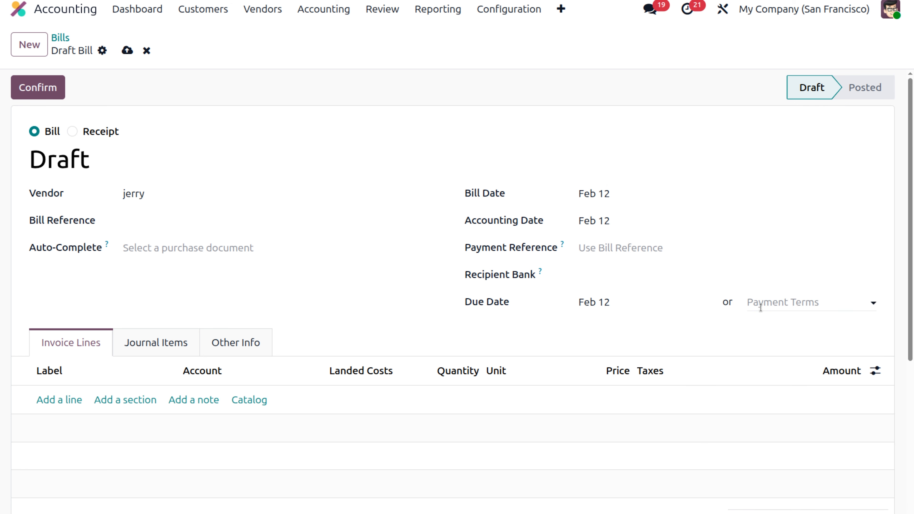
{"action": "left_click", "coordinate": [631, 223]}
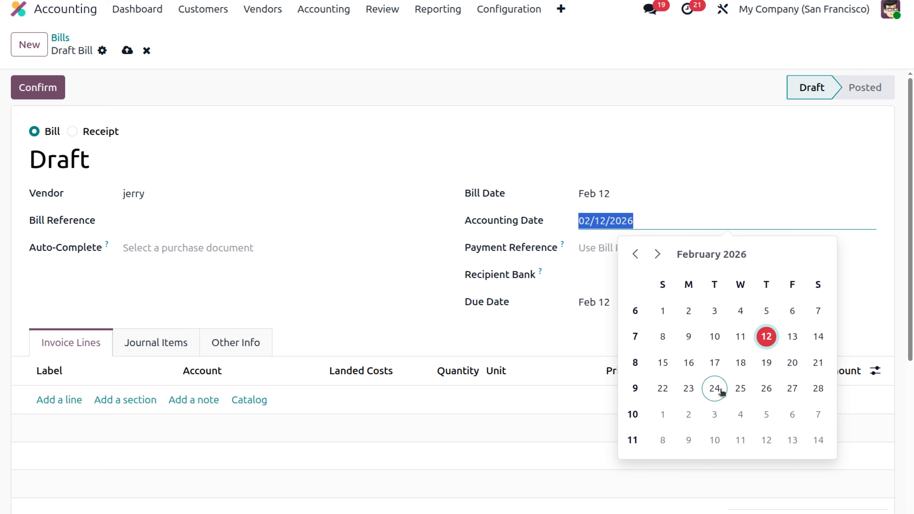
{"action": "left_click", "coordinate": [793, 364]}
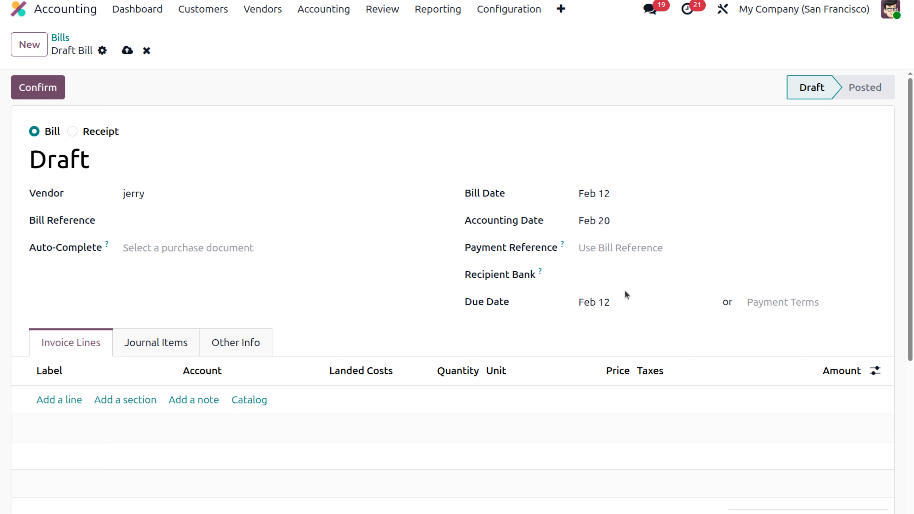
{"action": "left_click", "coordinate": [622, 303]}
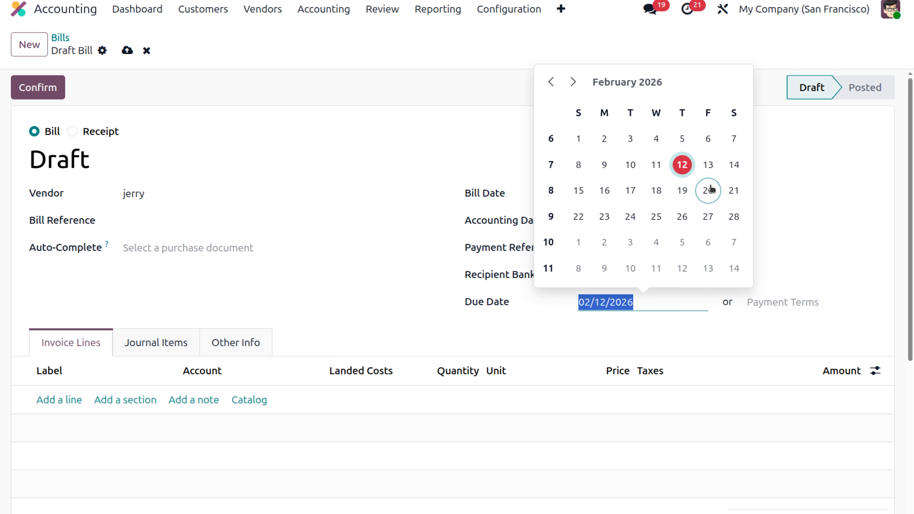
{"action": "left_click", "coordinate": [708, 190]}
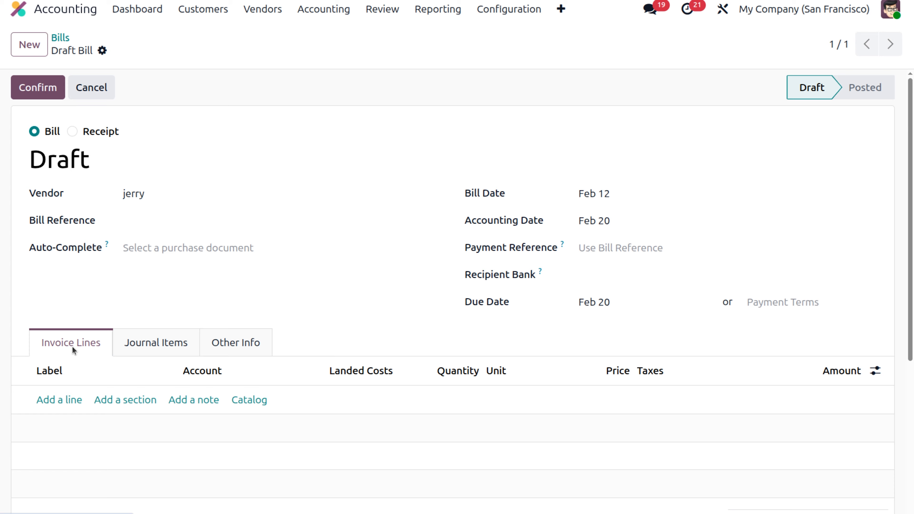
Add five units of TABLE to the draft bill from the product catalog and confirm the bill.
{"action": "scroll", "coordinate": [72, 346], "scroll_direction": "down", "scroll_amount": 3}
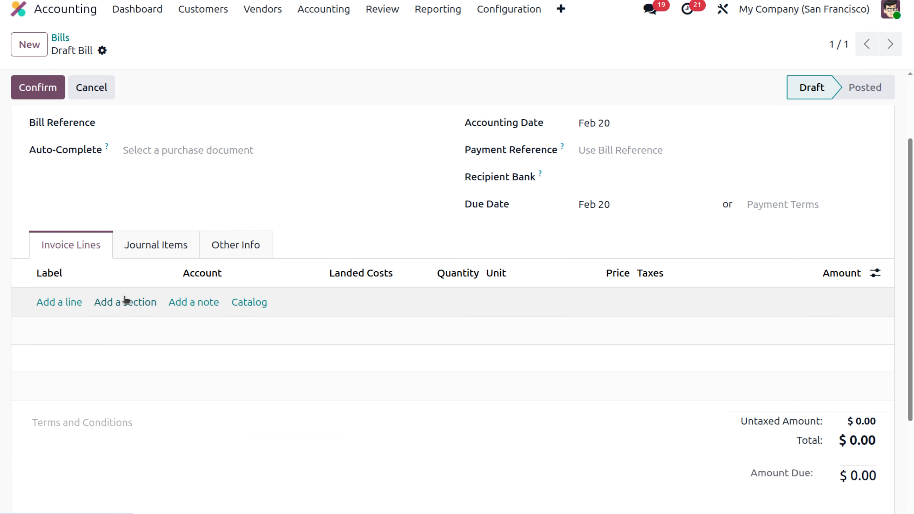
{"action": "left_click", "coordinate": [247, 303]}
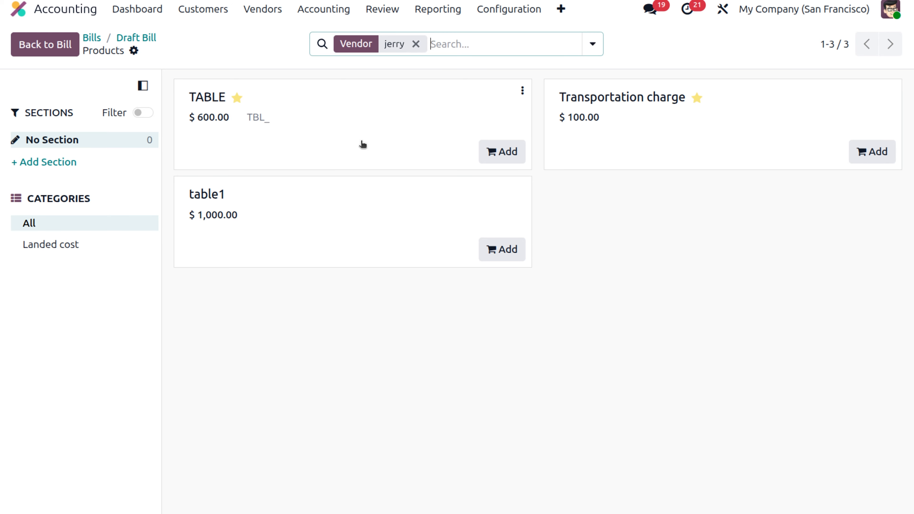
{"action": "left_click", "coordinate": [504, 153]}
{"action": "left_click", "coordinate": [341, 158]}
{"action": "left_click", "coordinate": [341, 158]}
{"action": "left_click", "coordinate": [341, 158]}
{"action": "left_click", "coordinate": [341, 159]}
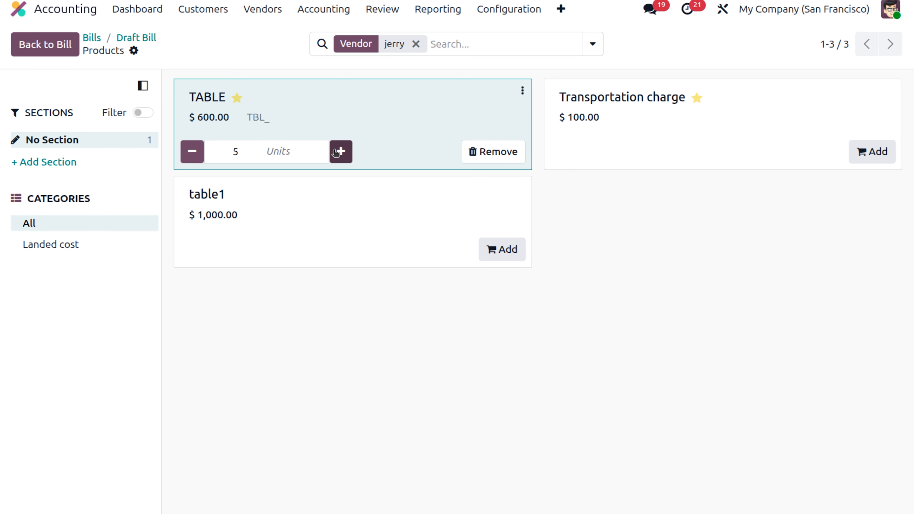
{"action": "left_click", "coordinate": [149, 39]}
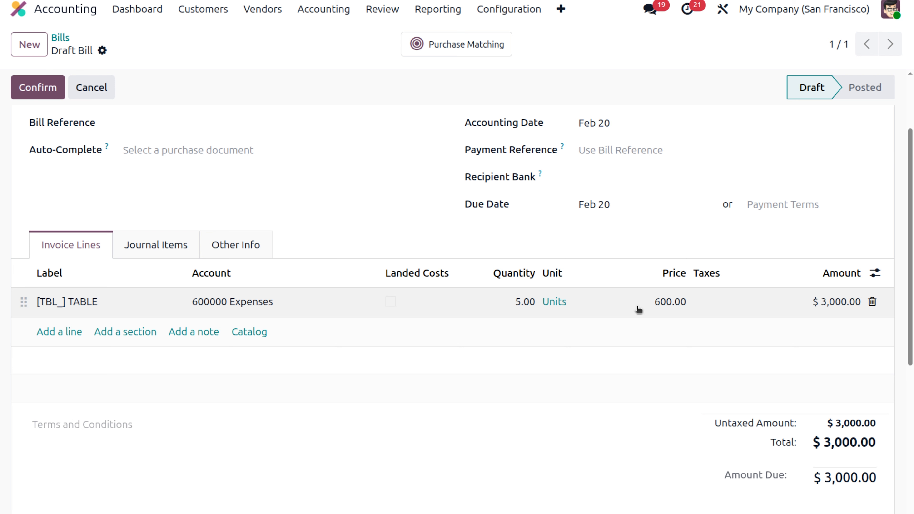
{"action": "scroll", "coordinate": [513, 298], "scroll_direction": "up", "scroll_amount": 3}
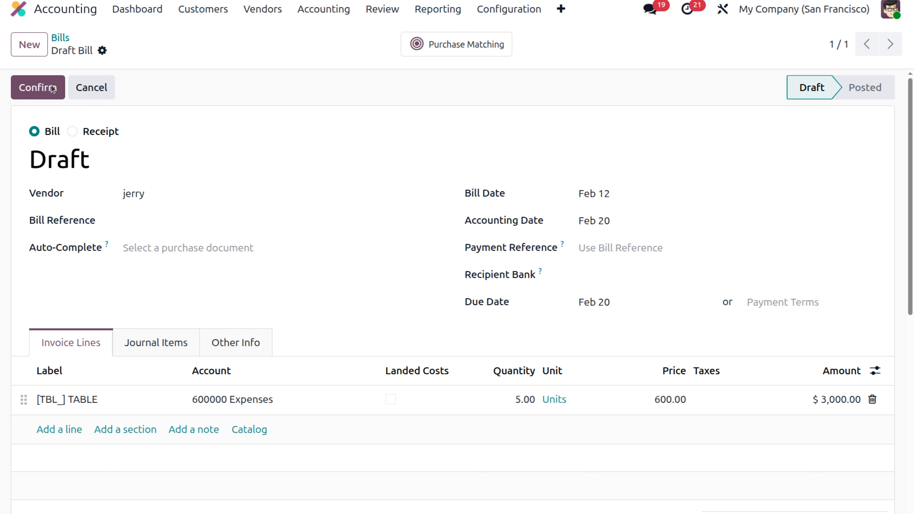
{"action": "left_click", "coordinate": [38, 90]}
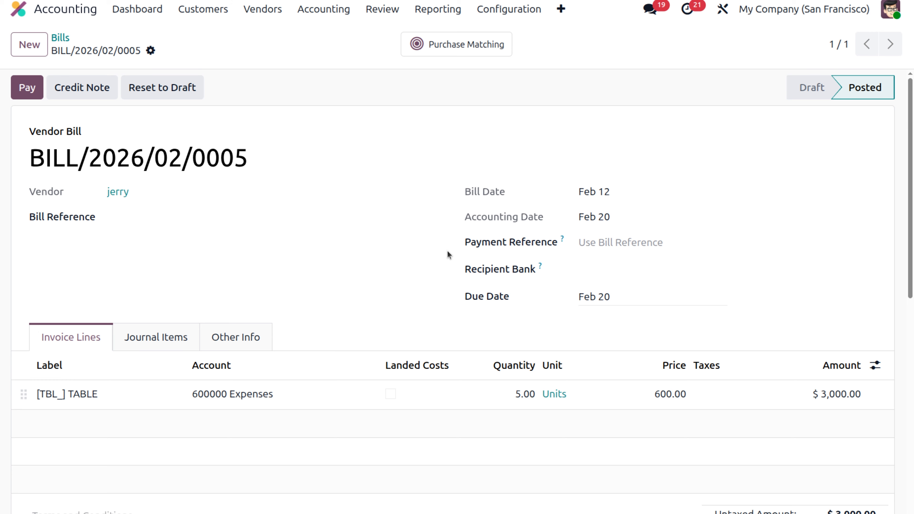
Create a new vendor payment and fill in the vendor's name.
{"action": "left_click", "coordinate": [253, 10]}
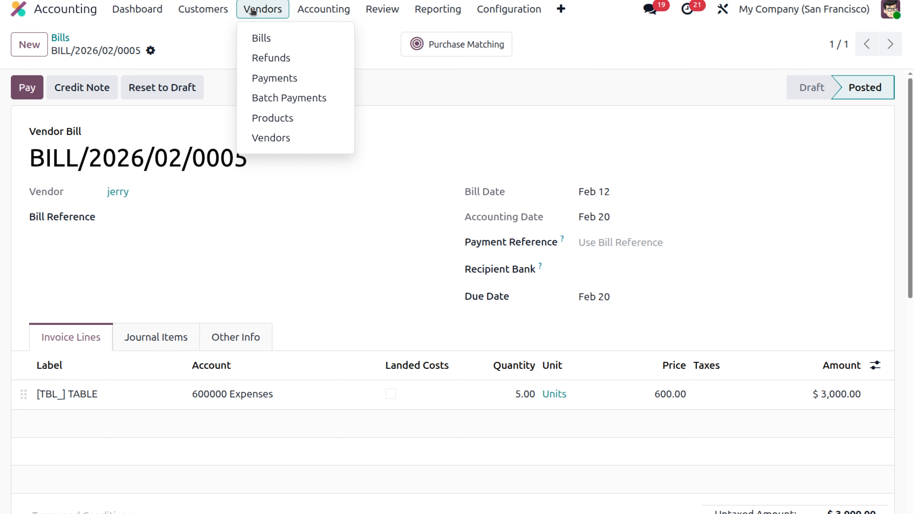
{"action": "left_click", "coordinate": [276, 79]}
{"action": "left_click", "coordinate": [29, 44]}
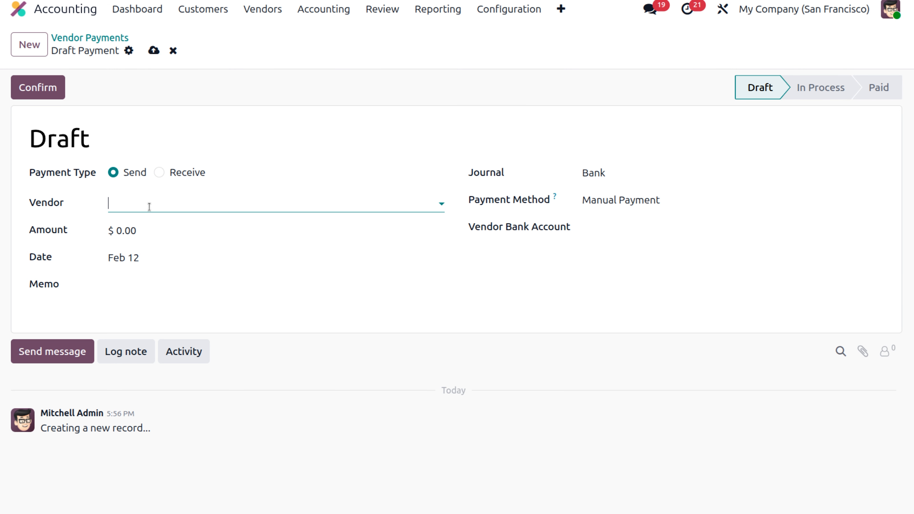
{"action": "left_click", "coordinate": [148, 205]}
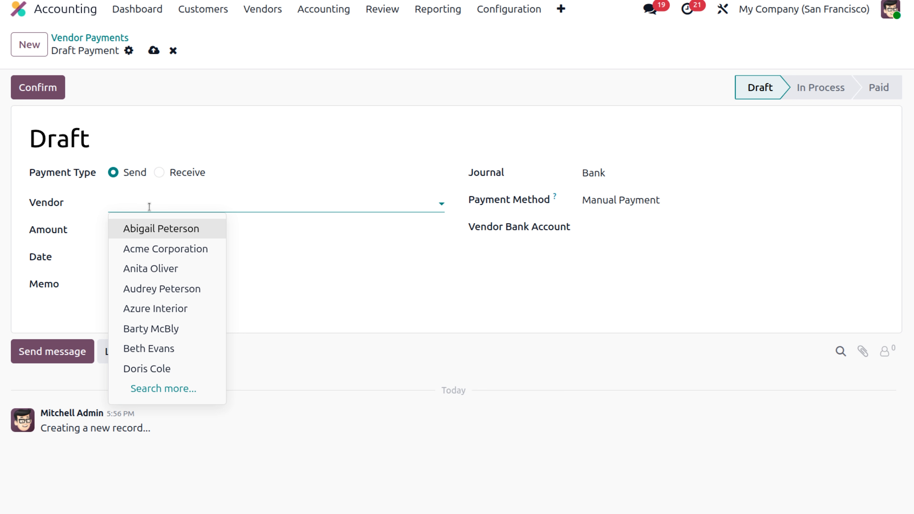
{"action": "type", "text": "JERR"}
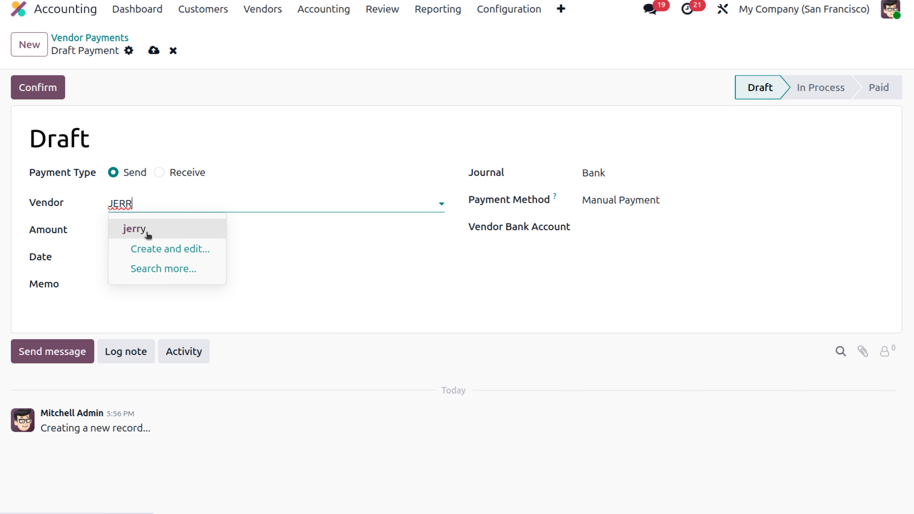
{"action": "left_click", "coordinate": [146, 229]}
Set the draft payment's amount to $3,000.00, its date to 02/20/2026 and its memo to PDC.
{"action": "left_click", "coordinate": [146, 232]}
{"action": "key", "text": "BackSpace"}
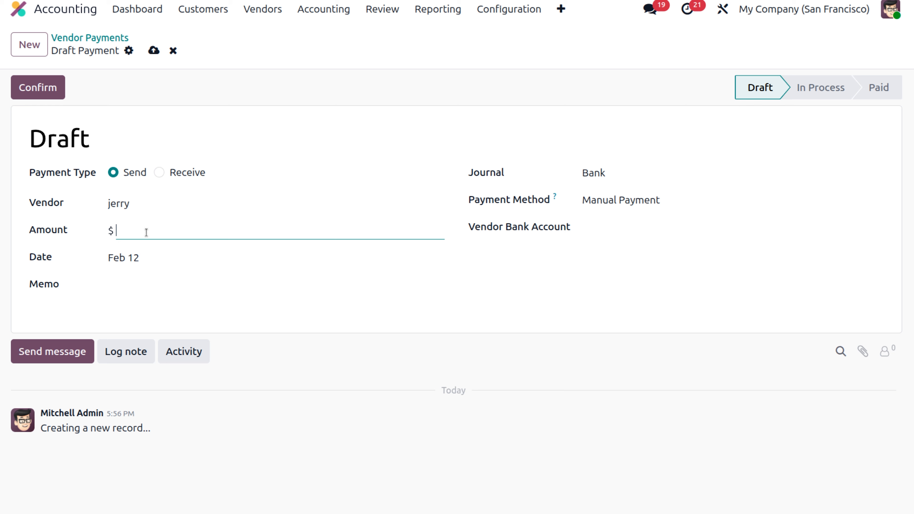
{"action": "type", "text": "3000"}
{"action": "left_click", "coordinate": [155, 260]}
{"action": "left_click", "coordinate": [341, 399]}
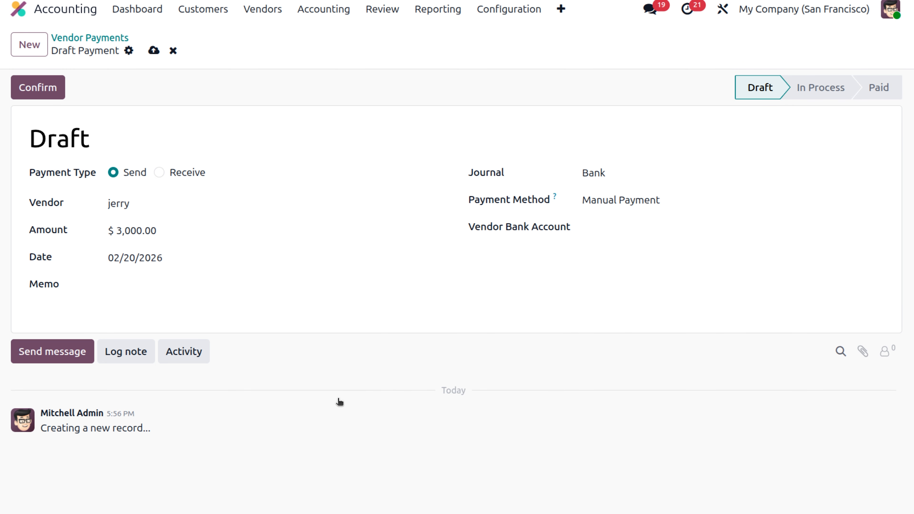
{"action": "left_click", "coordinate": [143, 287]}
{"action": "type", "text": "PDC"}
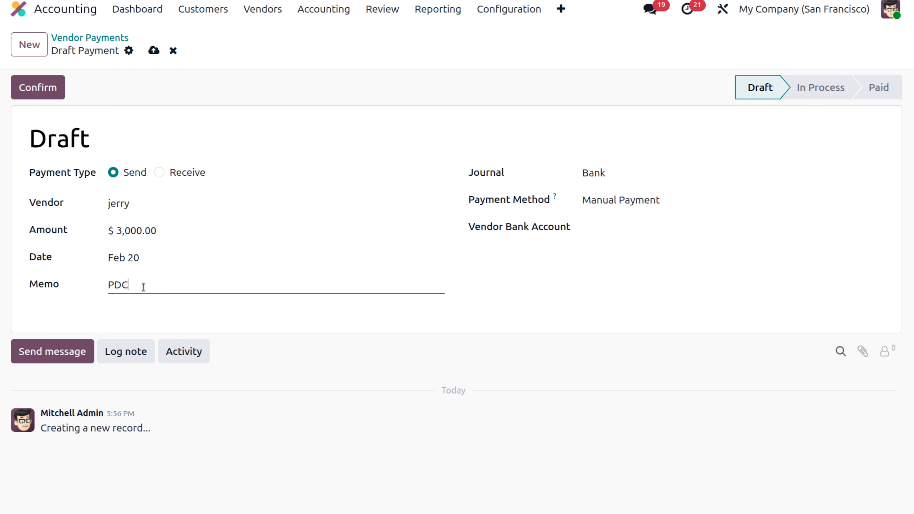
Set the payment's journal to cheque and confirm the payment.
{"action": "left_click", "coordinate": [619, 179]}
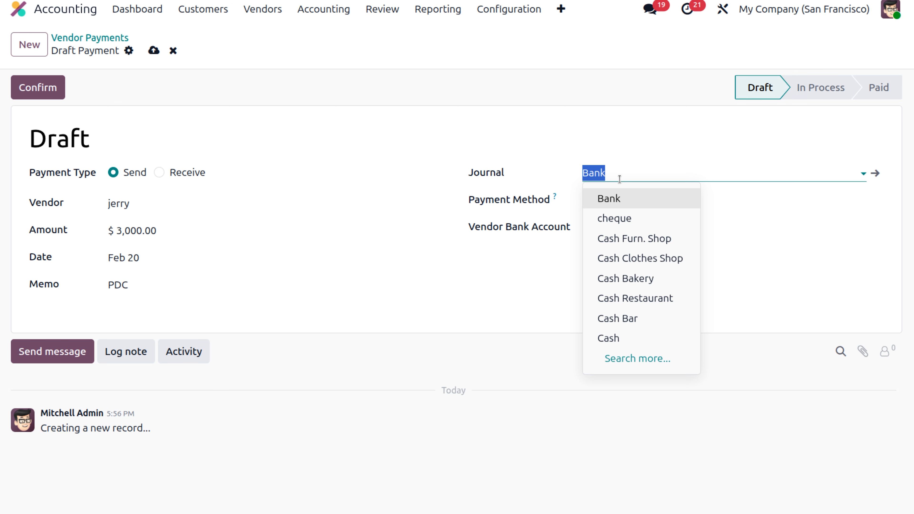
{"action": "left_click", "coordinate": [632, 222]}
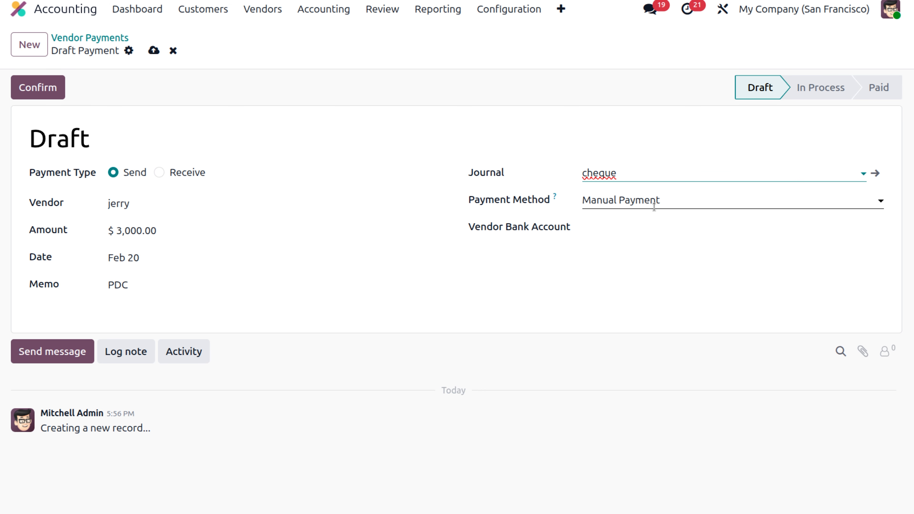
{"action": "left_click", "coordinate": [51, 89]}
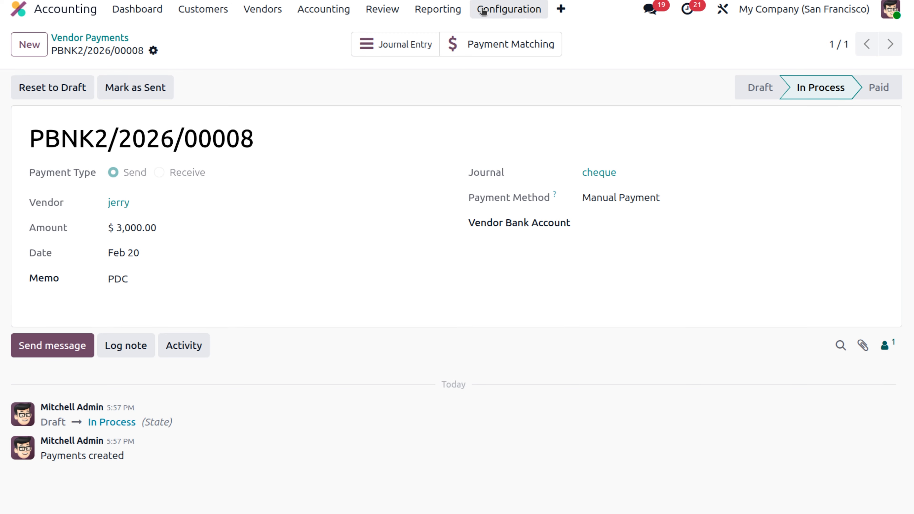
Examine the PDC payables entry in the General Ledger and the vendor's bill and payment entries in the Partner Ledger.
{"action": "left_click", "coordinate": [426, 10]}
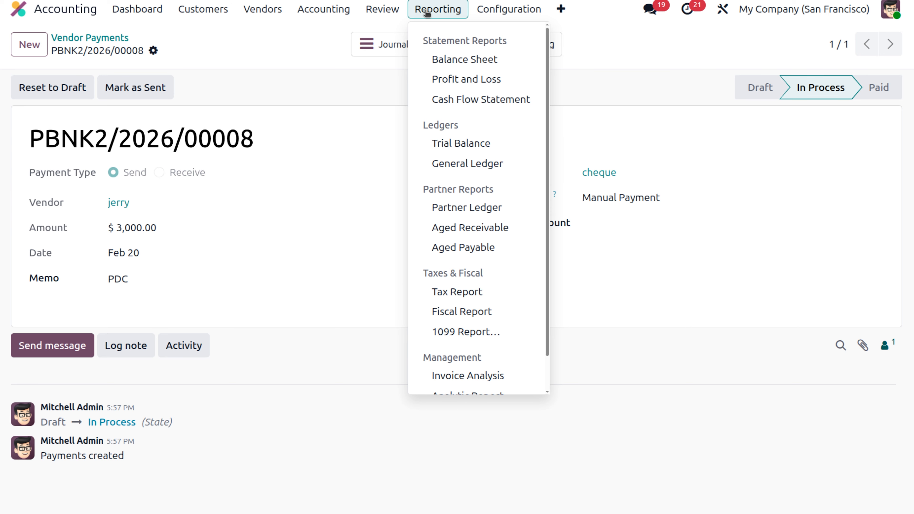
{"action": "left_click", "coordinate": [469, 163]}
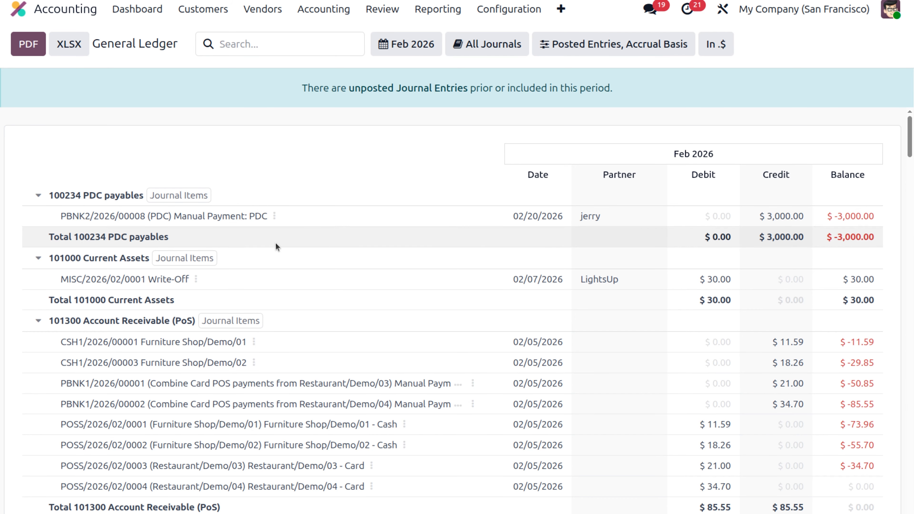
{"action": "left_click", "coordinate": [441, 10]}
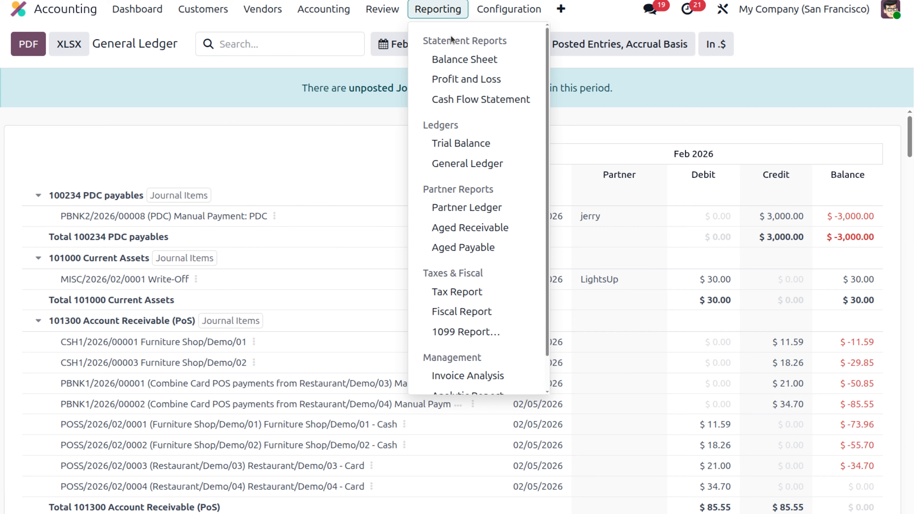
{"action": "left_click", "coordinate": [468, 210]}
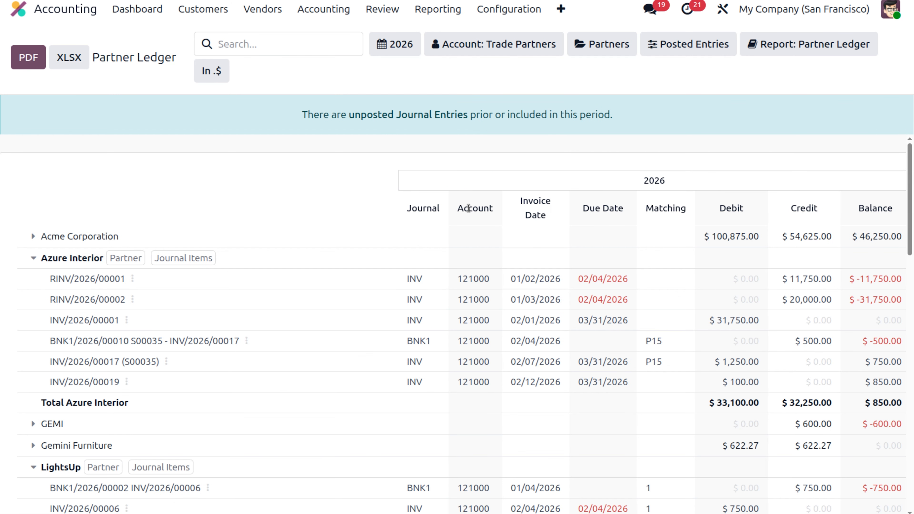
{"action": "scroll", "coordinate": [230, 241], "scroll_direction": "down", "scroll_amount": 10}
{"action": "scroll", "coordinate": [232, 244], "scroll_direction": "down", "scroll_amount": 3}
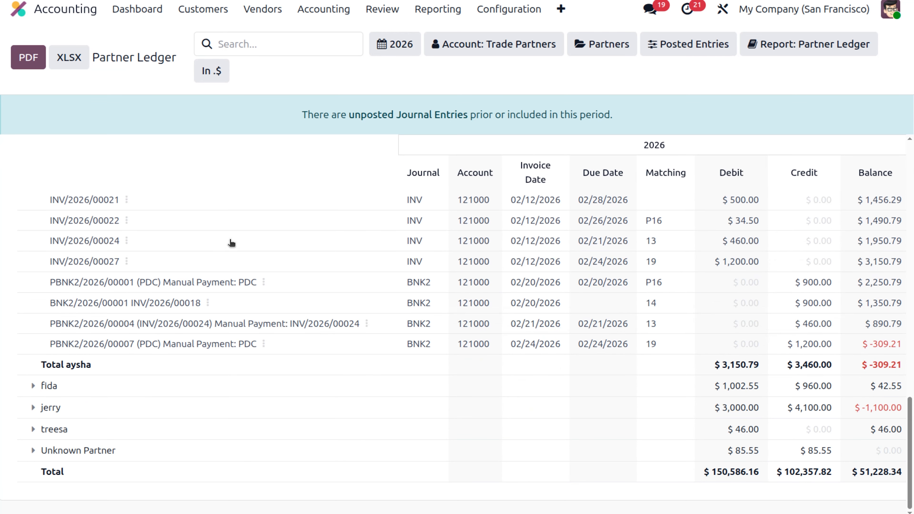
{"action": "left_click", "coordinate": [33, 407]}
{"action": "scroll", "coordinate": [267, 468], "scroll_direction": "down", "scroll_amount": 2}
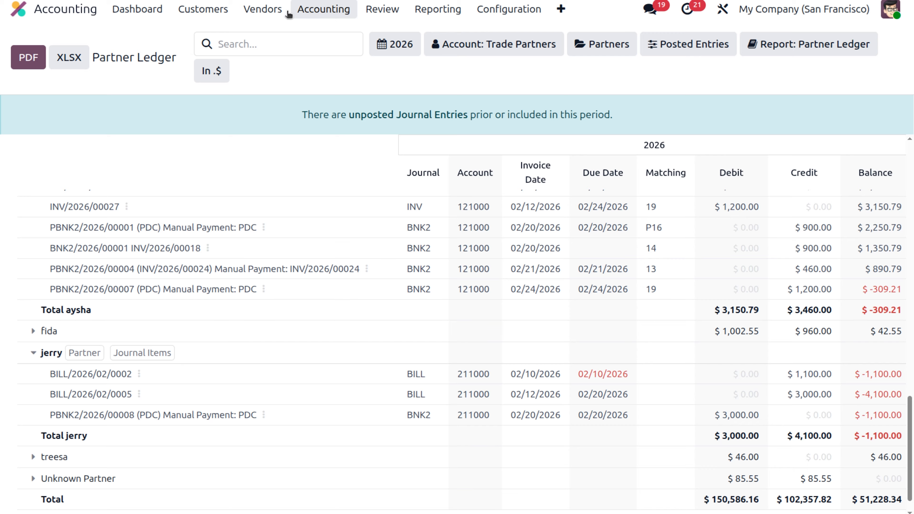
Open the posted $3,000.00 vendor bill dated Feb 12 from the list of bills.
{"action": "left_click", "coordinate": [272, 10]}
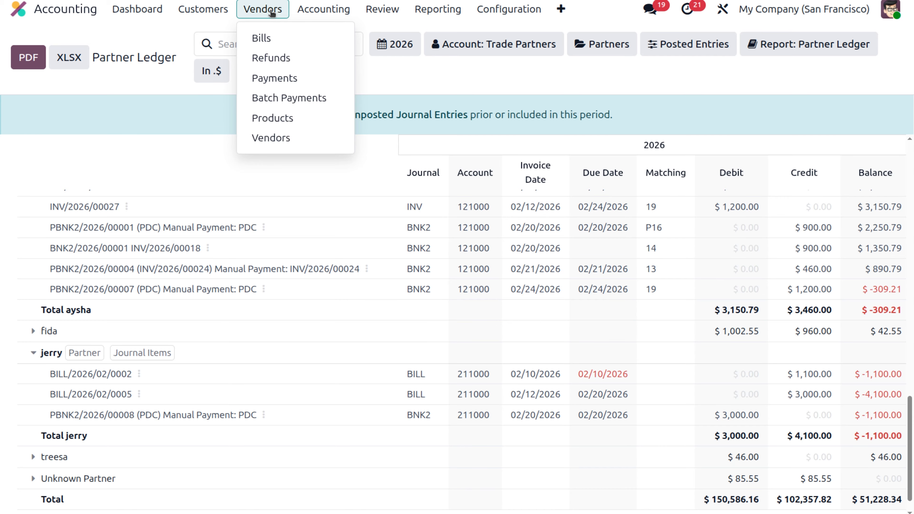
{"action": "left_click", "coordinate": [281, 44]}
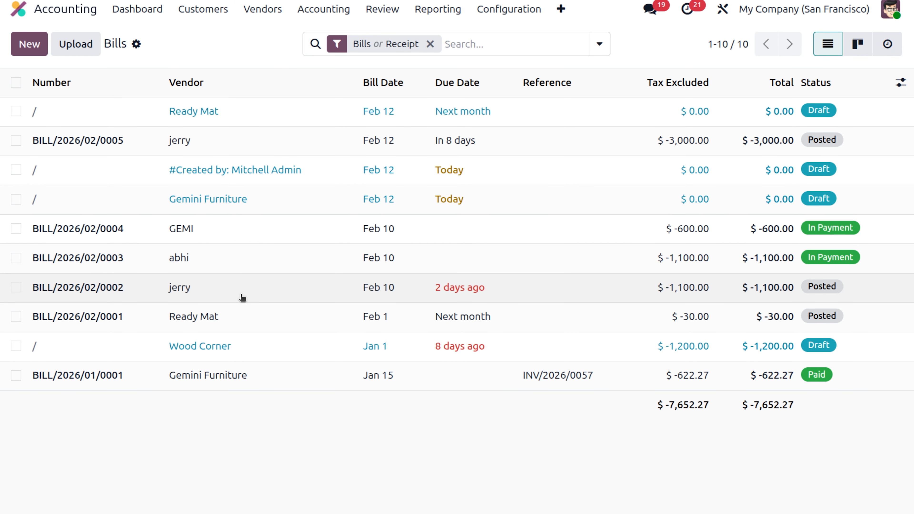
{"action": "left_click", "coordinate": [240, 294]}
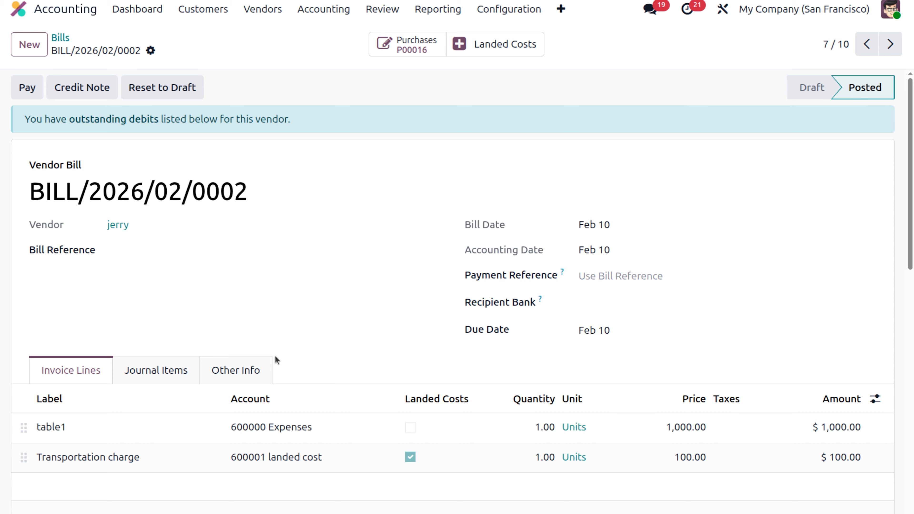
{"action": "left_click", "coordinate": [61, 38]}
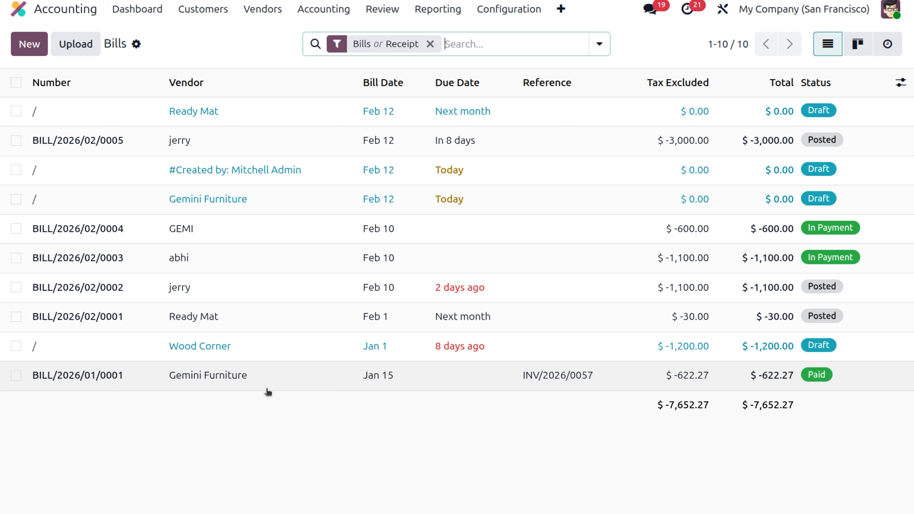
{"action": "left_click", "coordinate": [253, 148]}
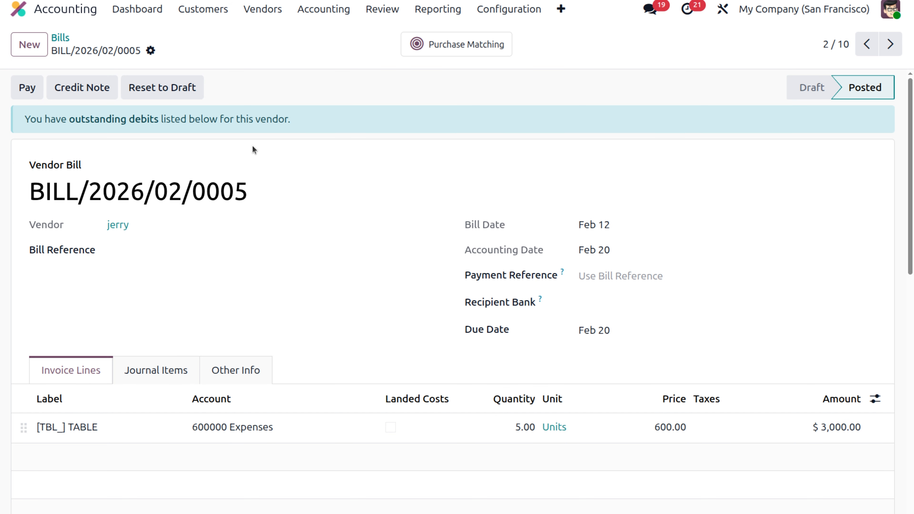
Apply the outstanding PDC debit dated 02/20/2026 to the bill and check its payment status.
{"action": "scroll", "coordinate": [329, 271], "scroll_direction": "down", "scroll_amount": 10}
{"action": "scroll", "coordinate": [329, 270], "scroll_direction": "up", "scroll_amount": 1}
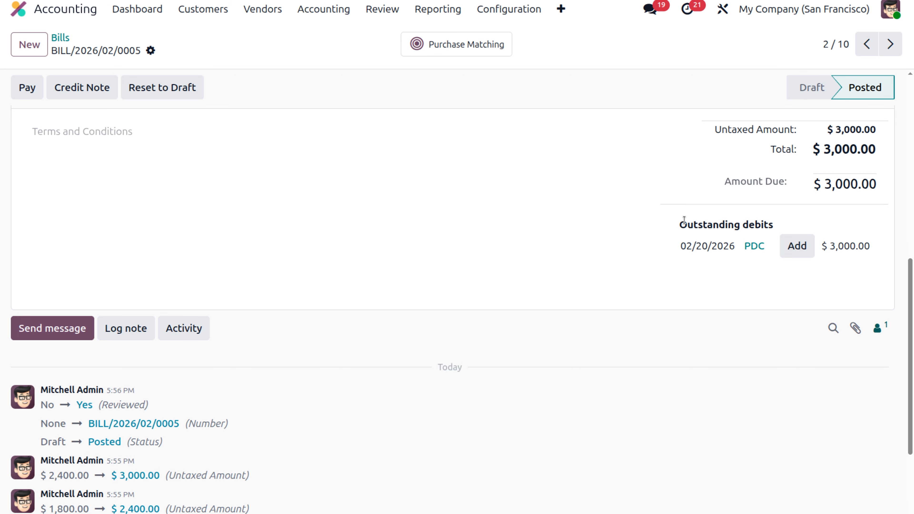
{"action": "scroll", "coordinate": [684, 221], "scroll_direction": "up", "scroll_amount": 2}
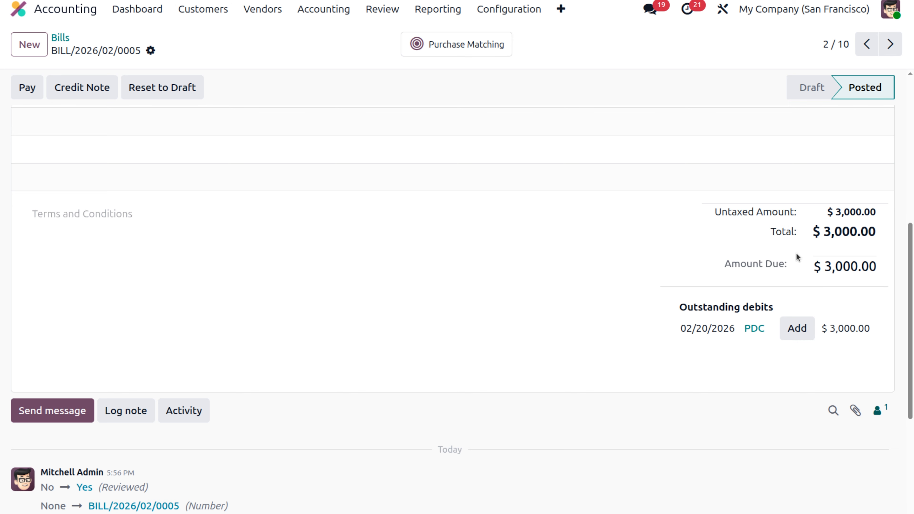
{"action": "left_click", "coordinate": [802, 328]}
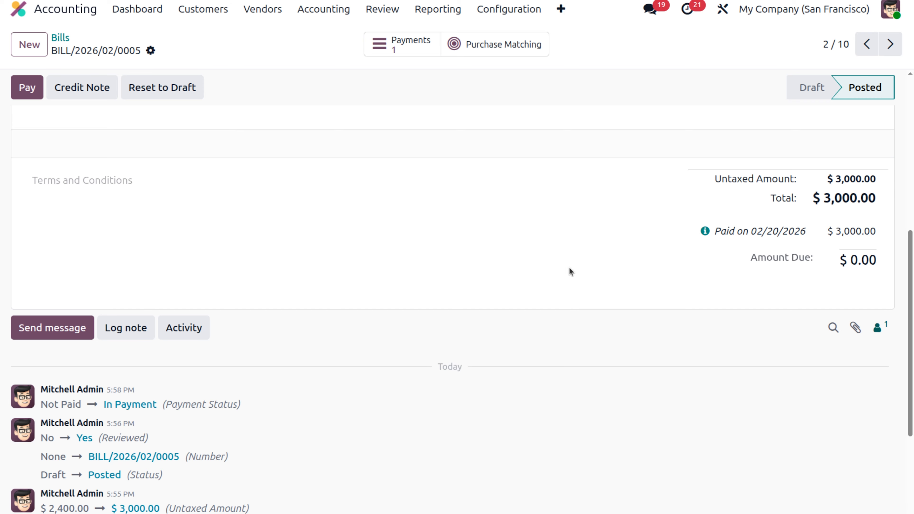
{"action": "scroll", "coordinate": [568, 267], "scroll_direction": "up", "scroll_amount": 5}
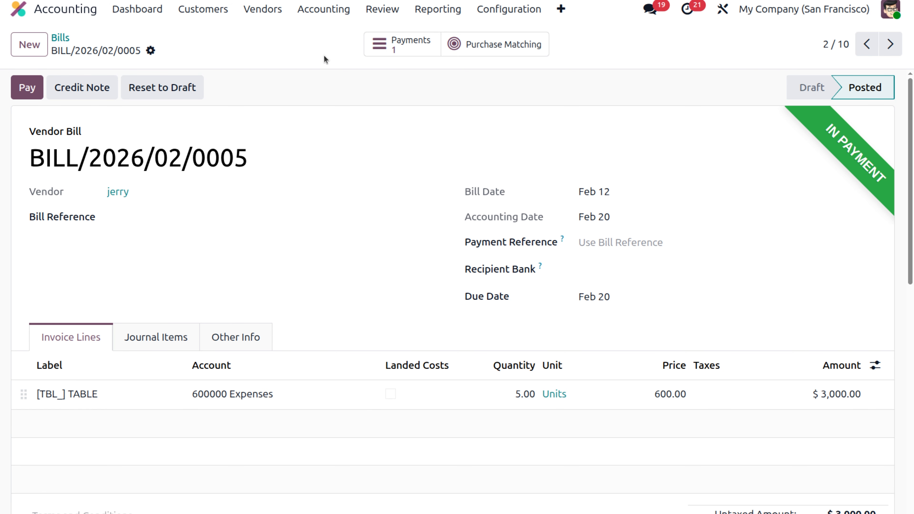
Start a new transaction in the Bank journal's matching view, dated Feb 20, 2026 and labelled "pdc payables".
{"action": "left_click", "coordinate": [151, 13]}
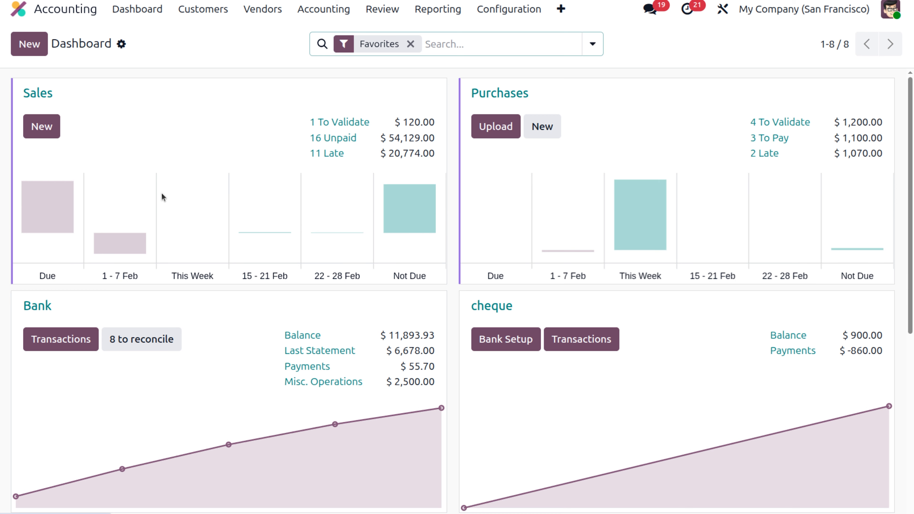
{"action": "left_click", "coordinate": [80, 343]}
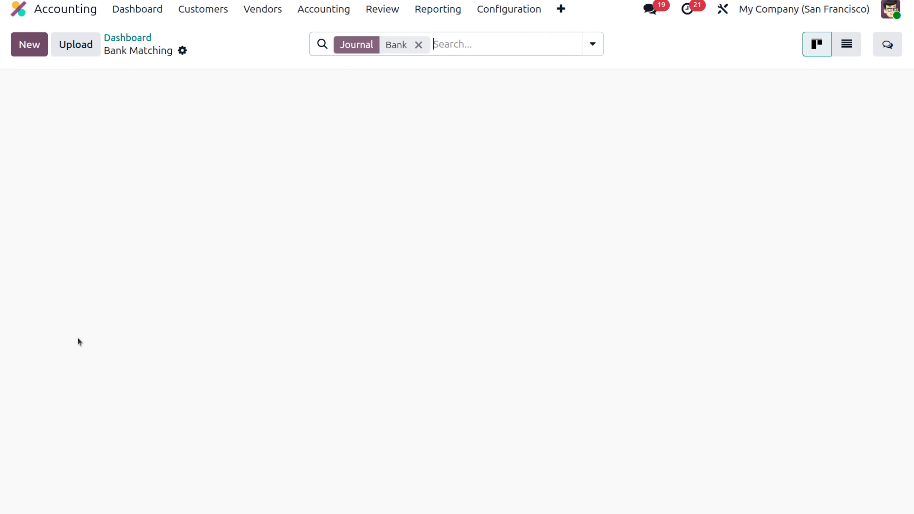
{"action": "left_click", "coordinate": [29, 46]}
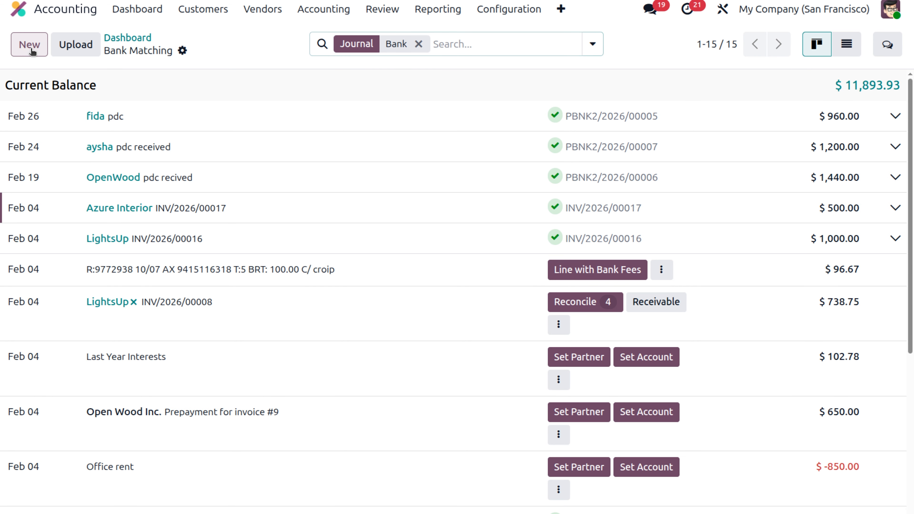
{"action": "left_click", "coordinate": [62, 122]}
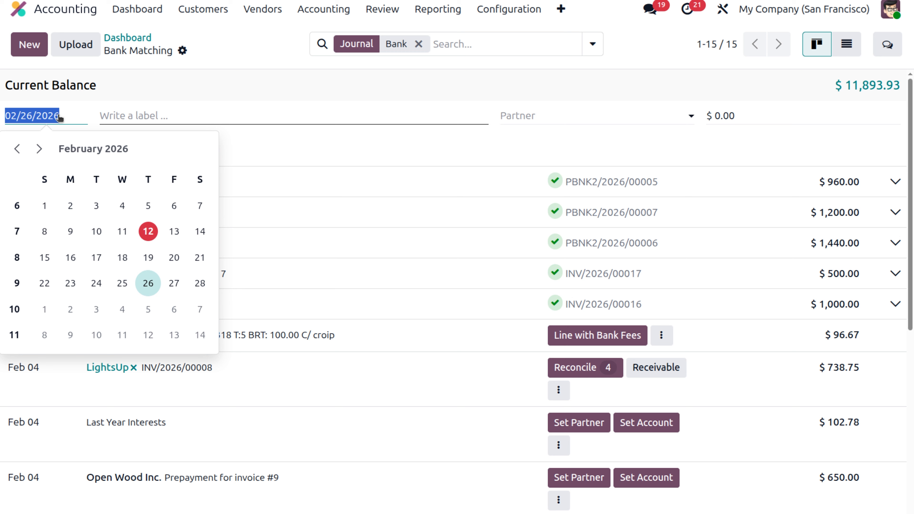
{"action": "left_click", "coordinate": [174, 258]}
{"action": "left_click", "coordinate": [207, 118]}
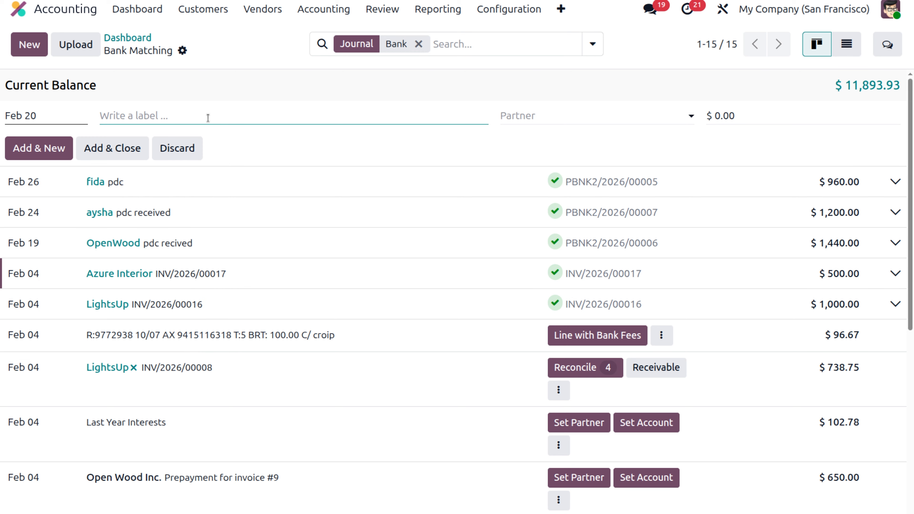
{"action": "type", "text": "pdc"}
{"action": "key", "text": "BackSpace"}
{"action": "type", "text": "payables"}
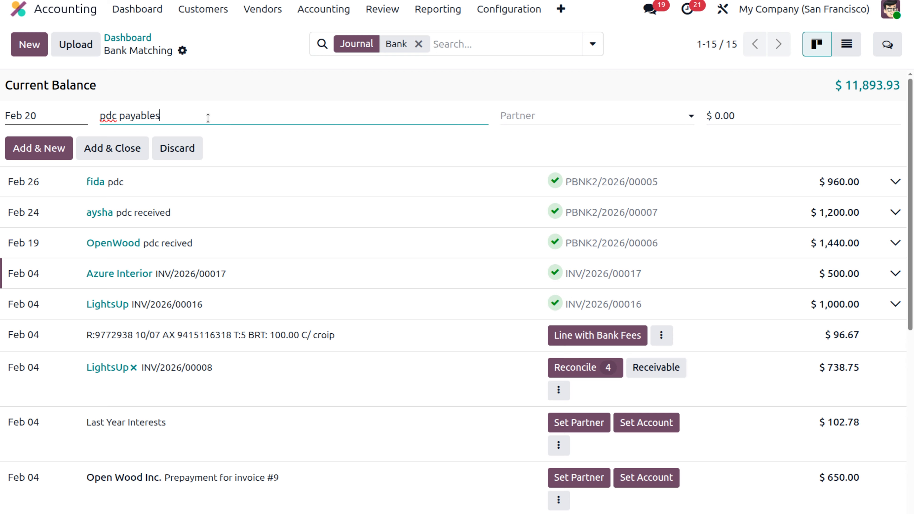
Assign the bill's vendor as the transaction's partner, set the amount to -3000, and save the transaction without starting another.
{"action": "left_click", "coordinate": [558, 116]}
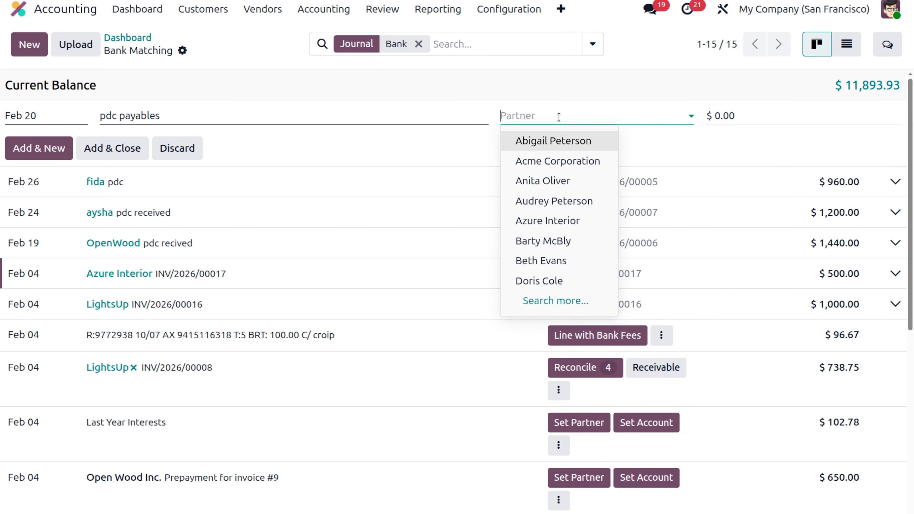
{"action": "type", "text": "jerry"}
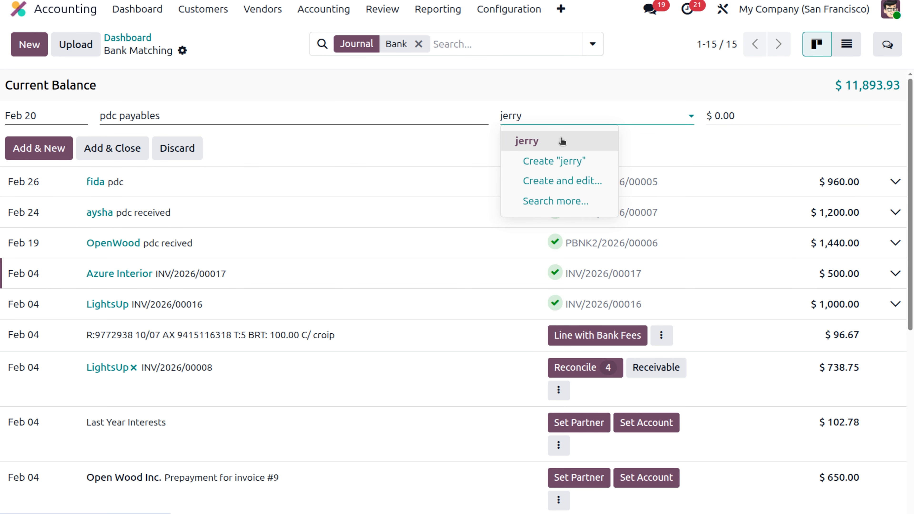
{"action": "left_click", "coordinate": [562, 141]}
{"action": "left_click", "coordinate": [753, 117]}
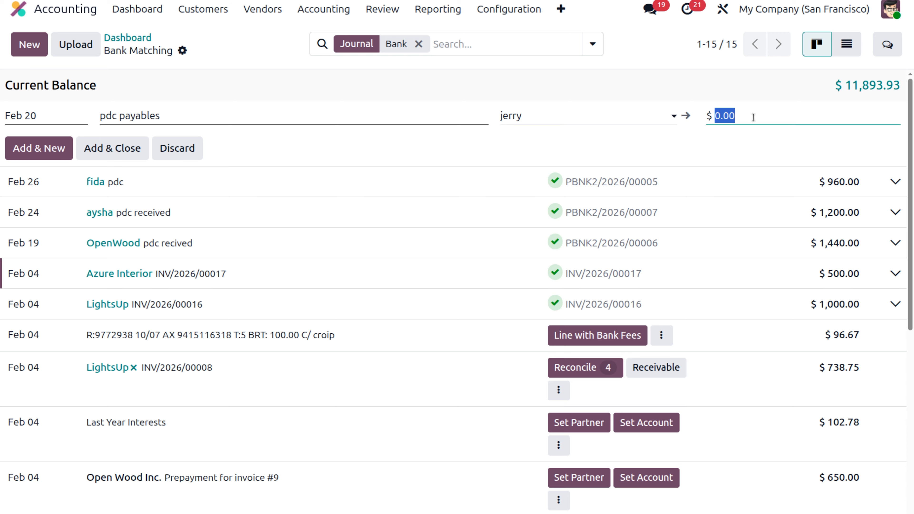
{"action": "key", "text": "BackSpace"}
{"action": "type", "text": "-3000"}
{"action": "left_click", "coordinate": [102, 152]}
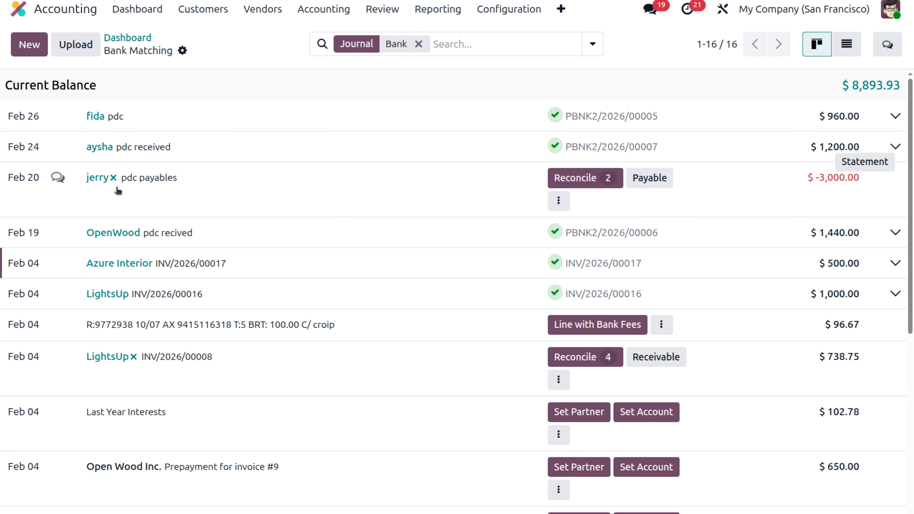
Reconcile the pdc payables transaction with the vendor's Feb 20 "Manual Payment: PDC" journal item.
{"action": "left_click", "coordinate": [608, 180]}
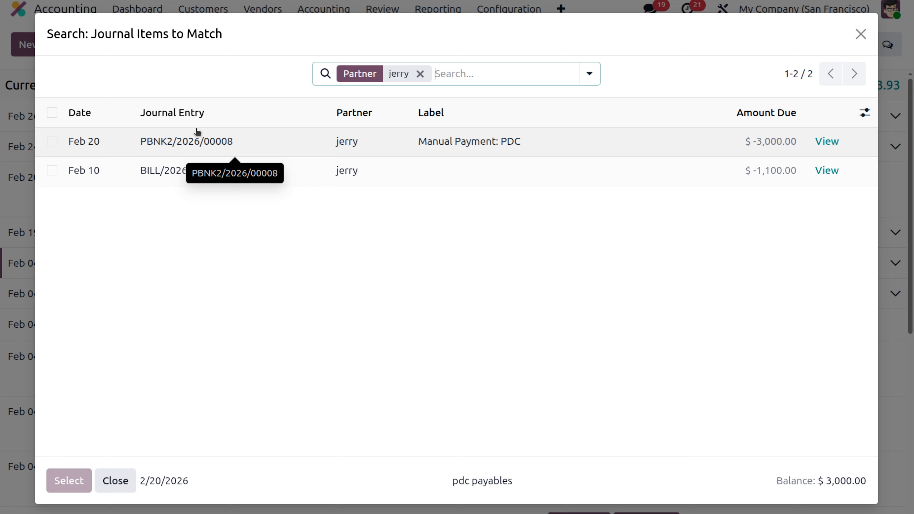
{"action": "left_click", "coordinate": [52, 142]}
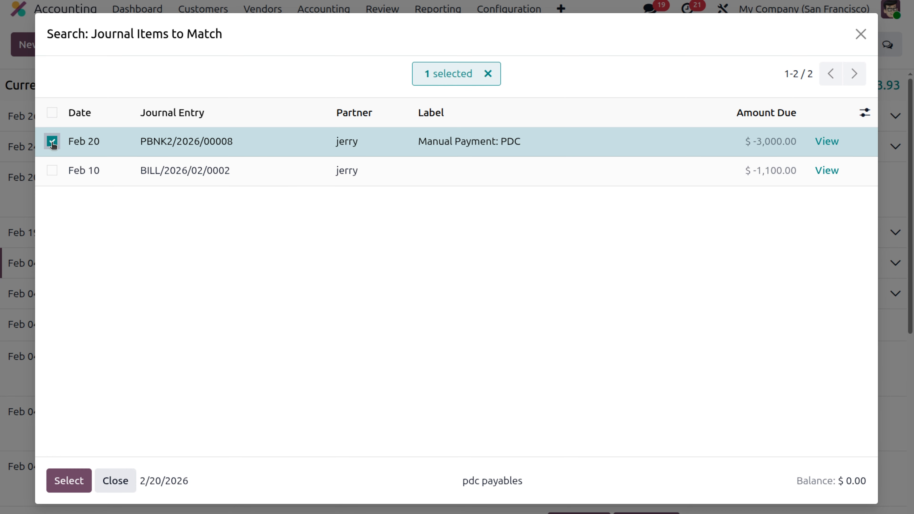
{"action": "left_click", "coordinate": [69, 481]}
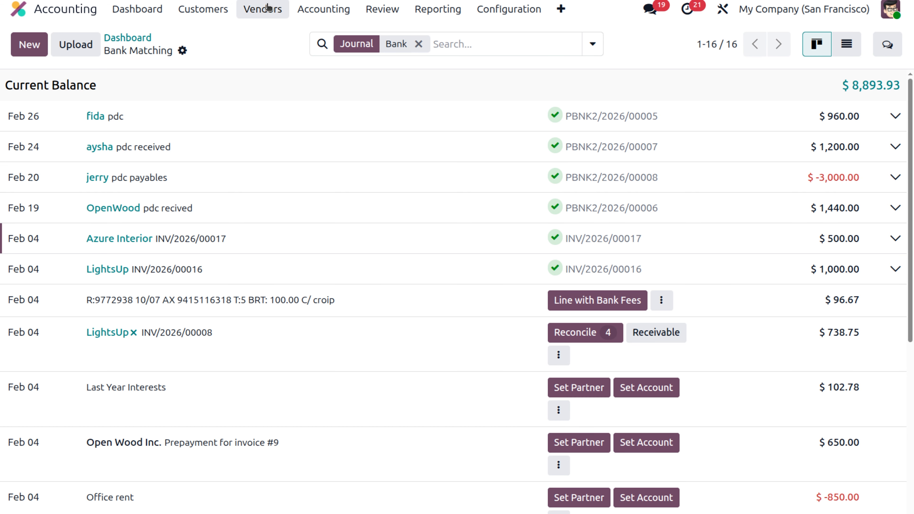
Check the status of the $3,000.00 bill in the vendor bills list and of its cheque payment in the vendor payments list.
{"action": "left_click", "coordinate": [263, 9]}
{"action": "left_click", "coordinate": [274, 37]}
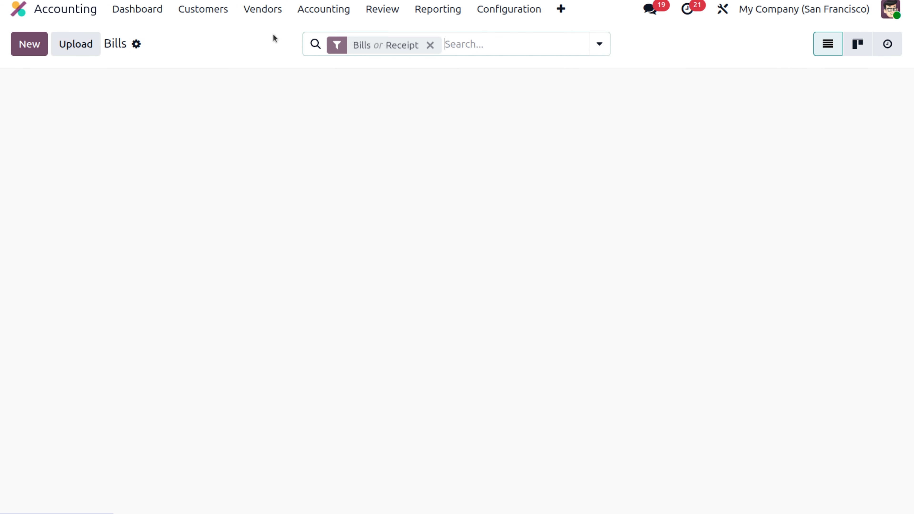
{"action": "left_click", "coordinate": [259, 11]}
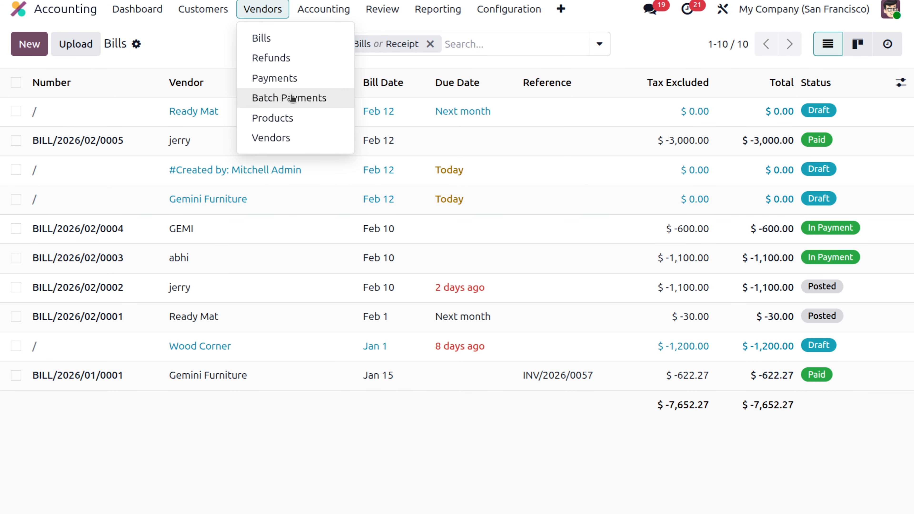
{"action": "left_click", "coordinate": [291, 78]}
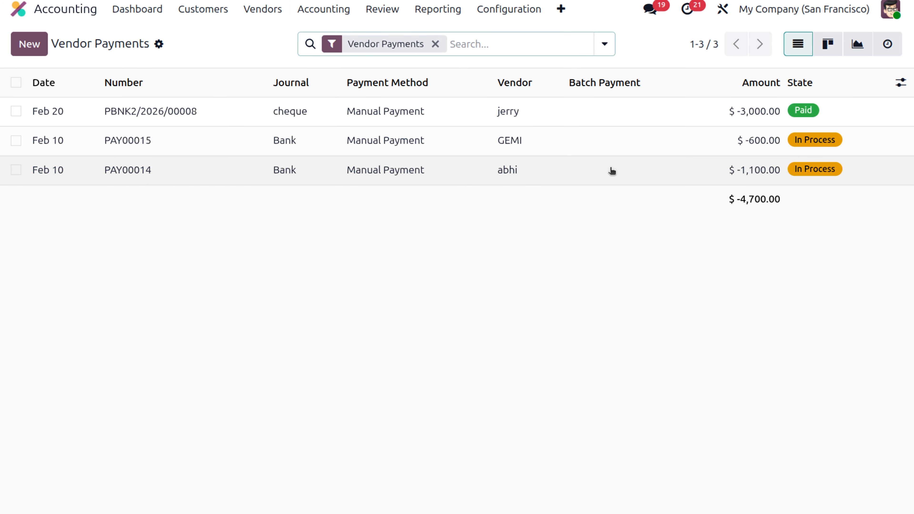